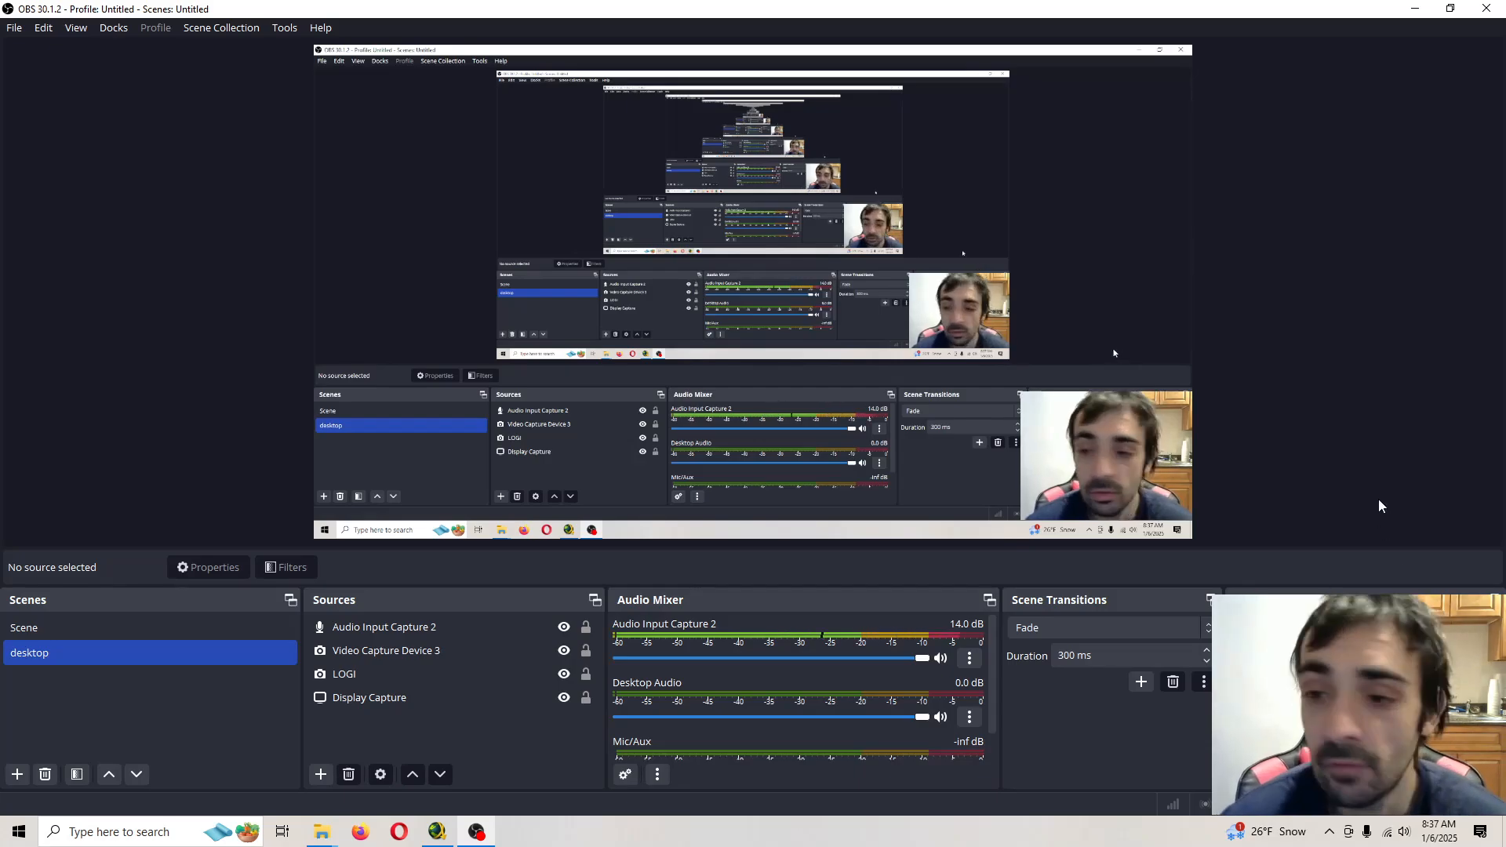
Minimize OBS Studio to reveal the folder holding the PowerISO 8.9 download.
{"action": "left_click", "coordinate": [1421, 12]}
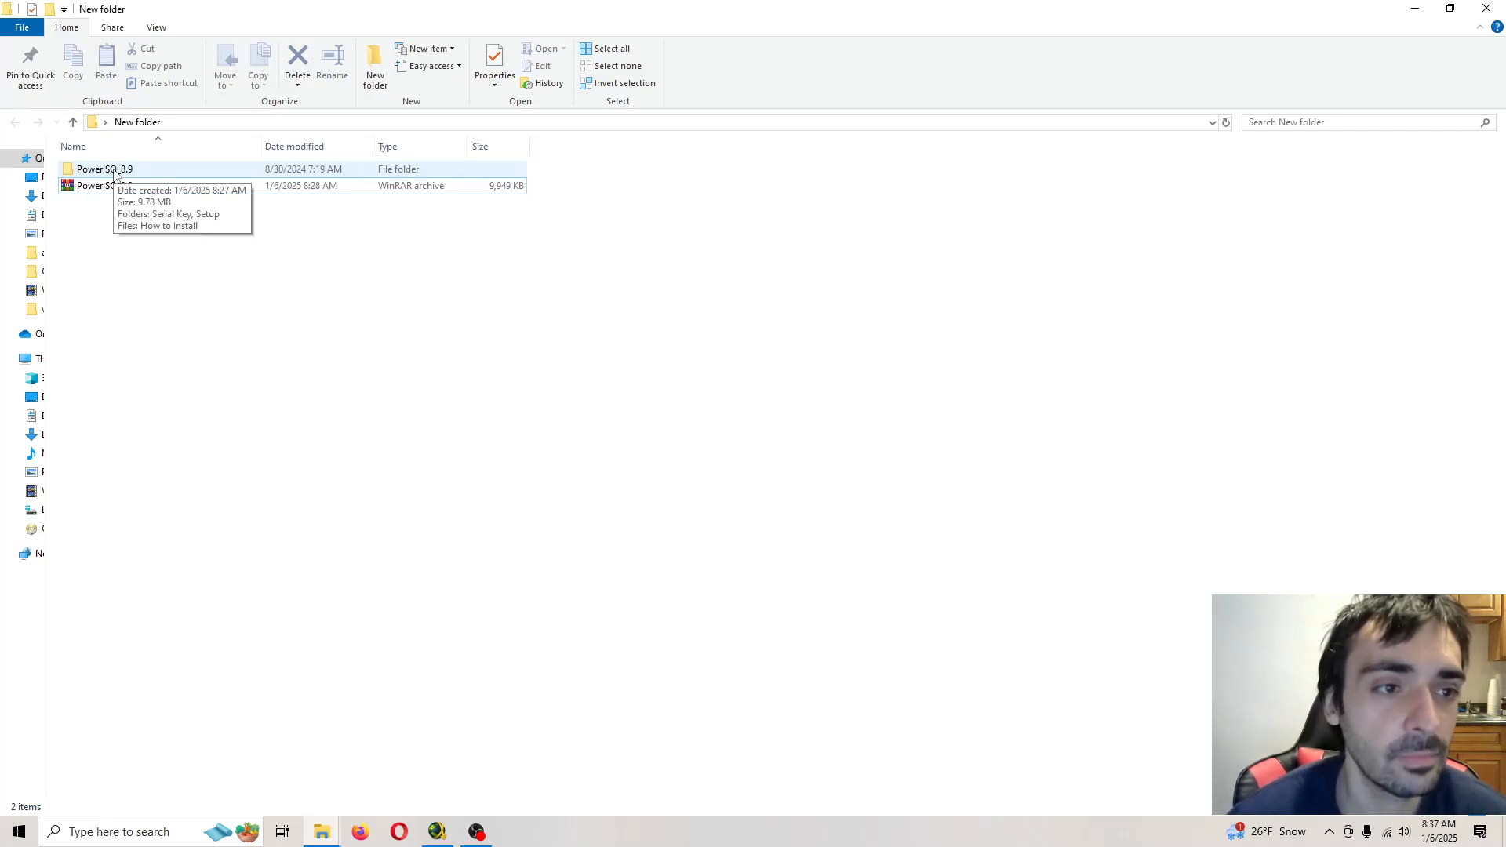
{"action": "left_click", "coordinate": [1390, 836]}
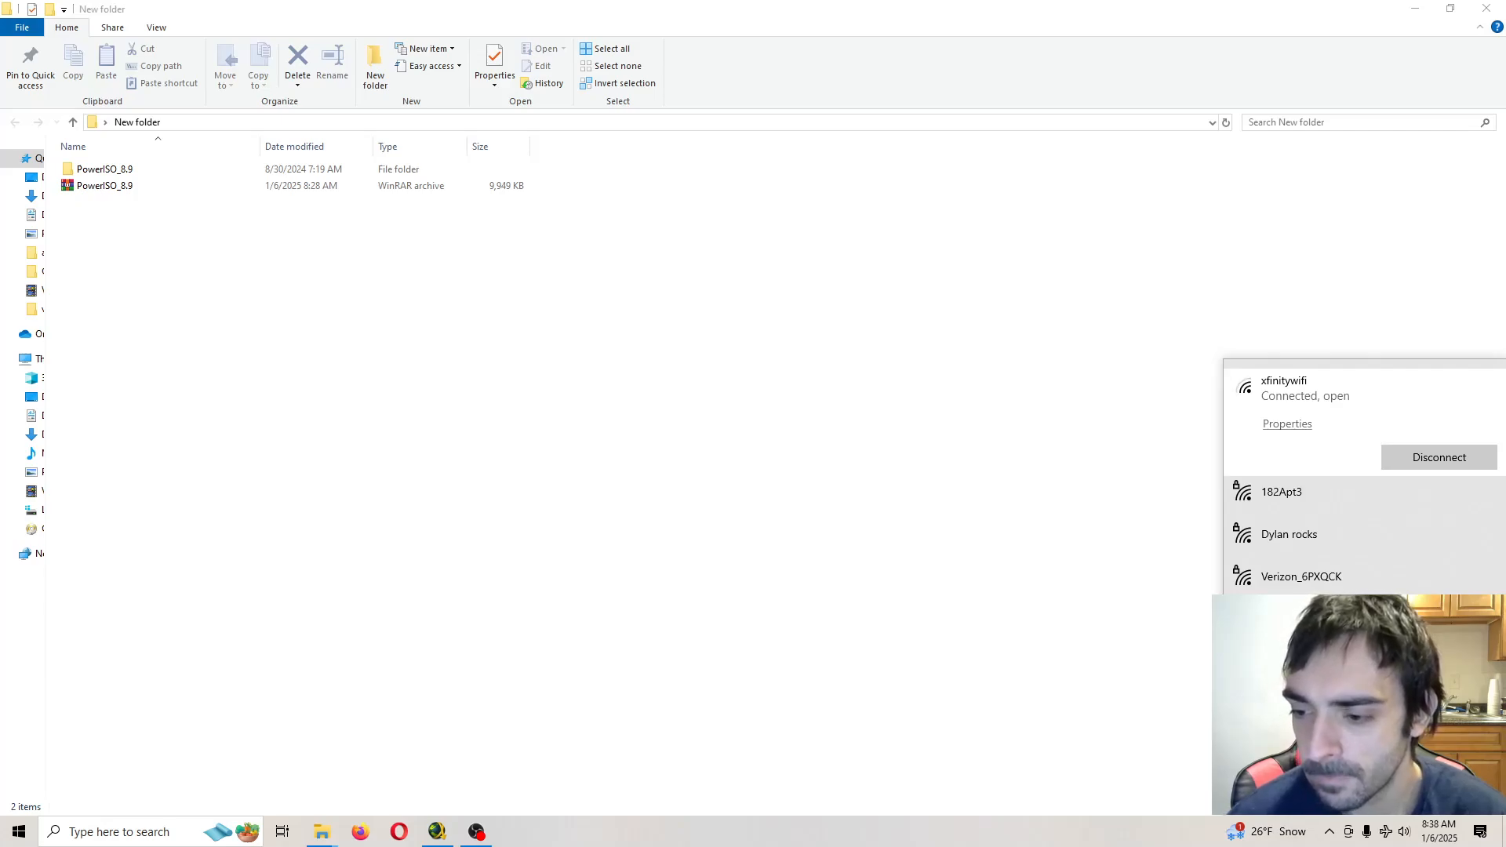
{"action": "left_click", "coordinate": [906, 672]}
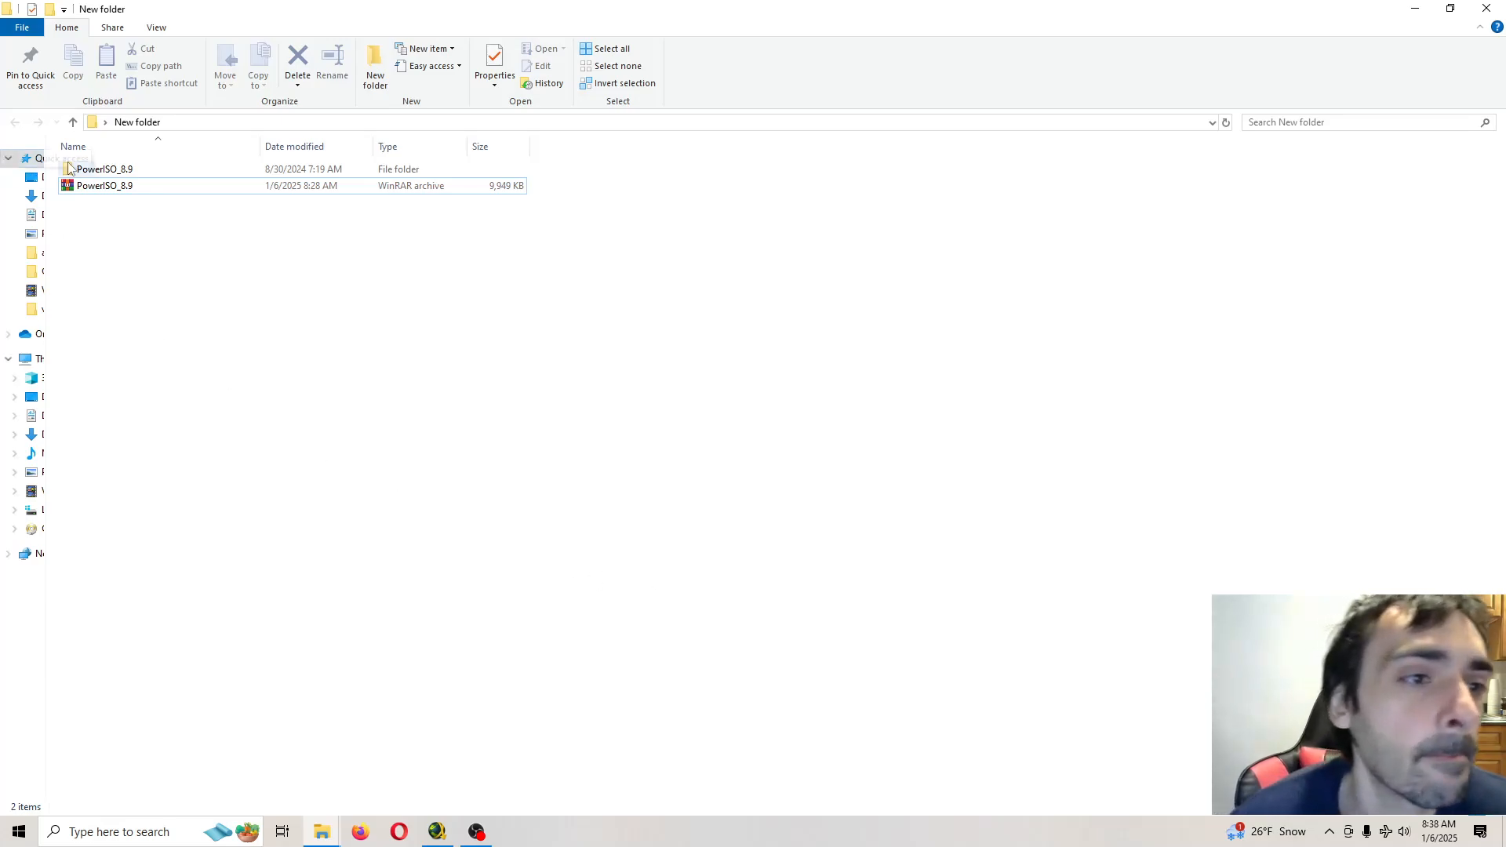
Navigate into PowerISO_8.9 and then its Setup folder.
{"action": "double_click", "coordinate": [116, 171]}
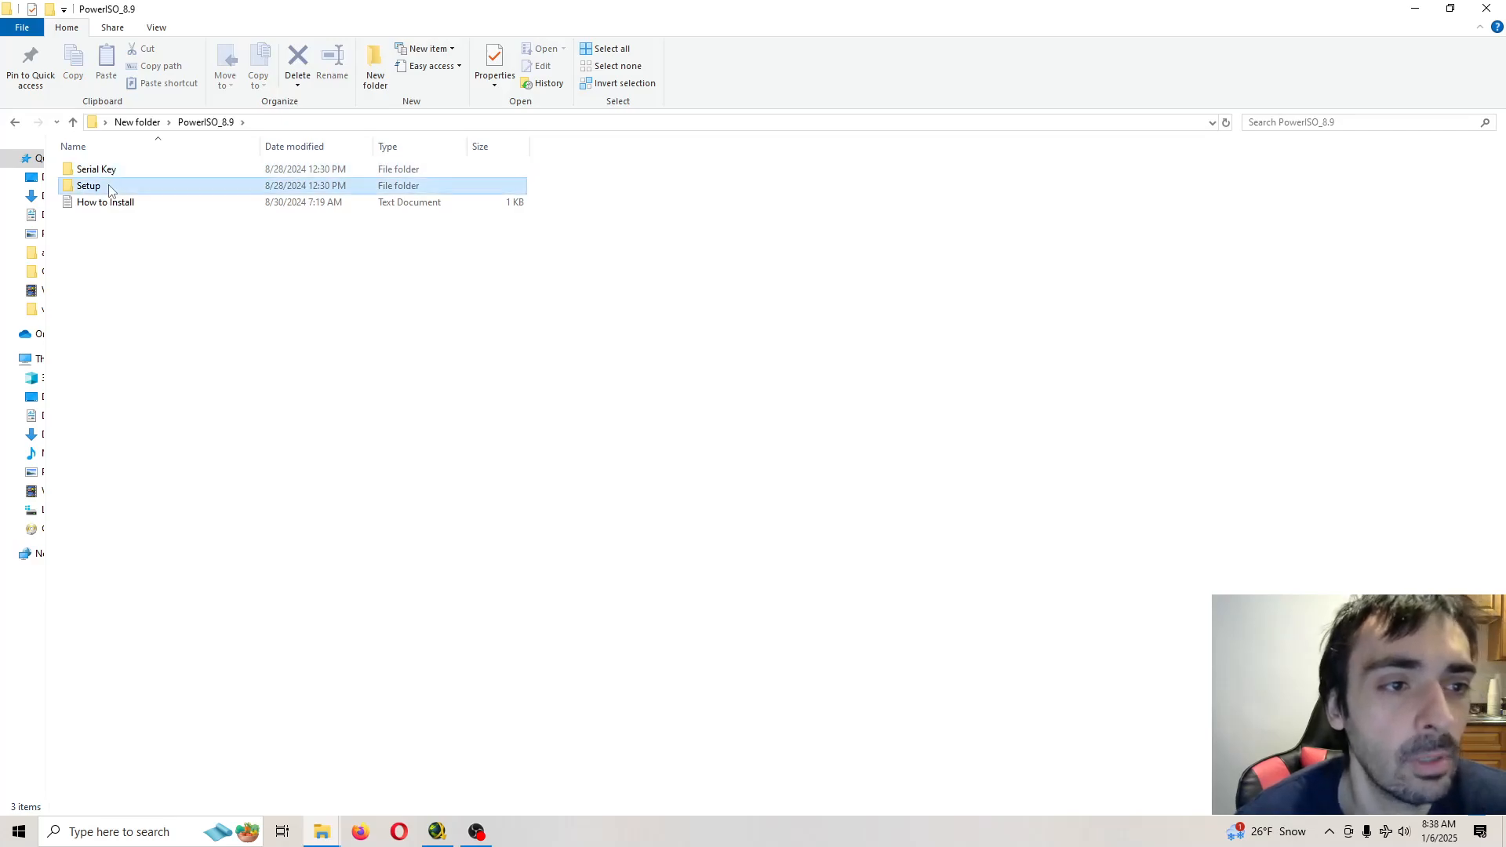
{"action": "double_click", "coordinate": [88, 184]}
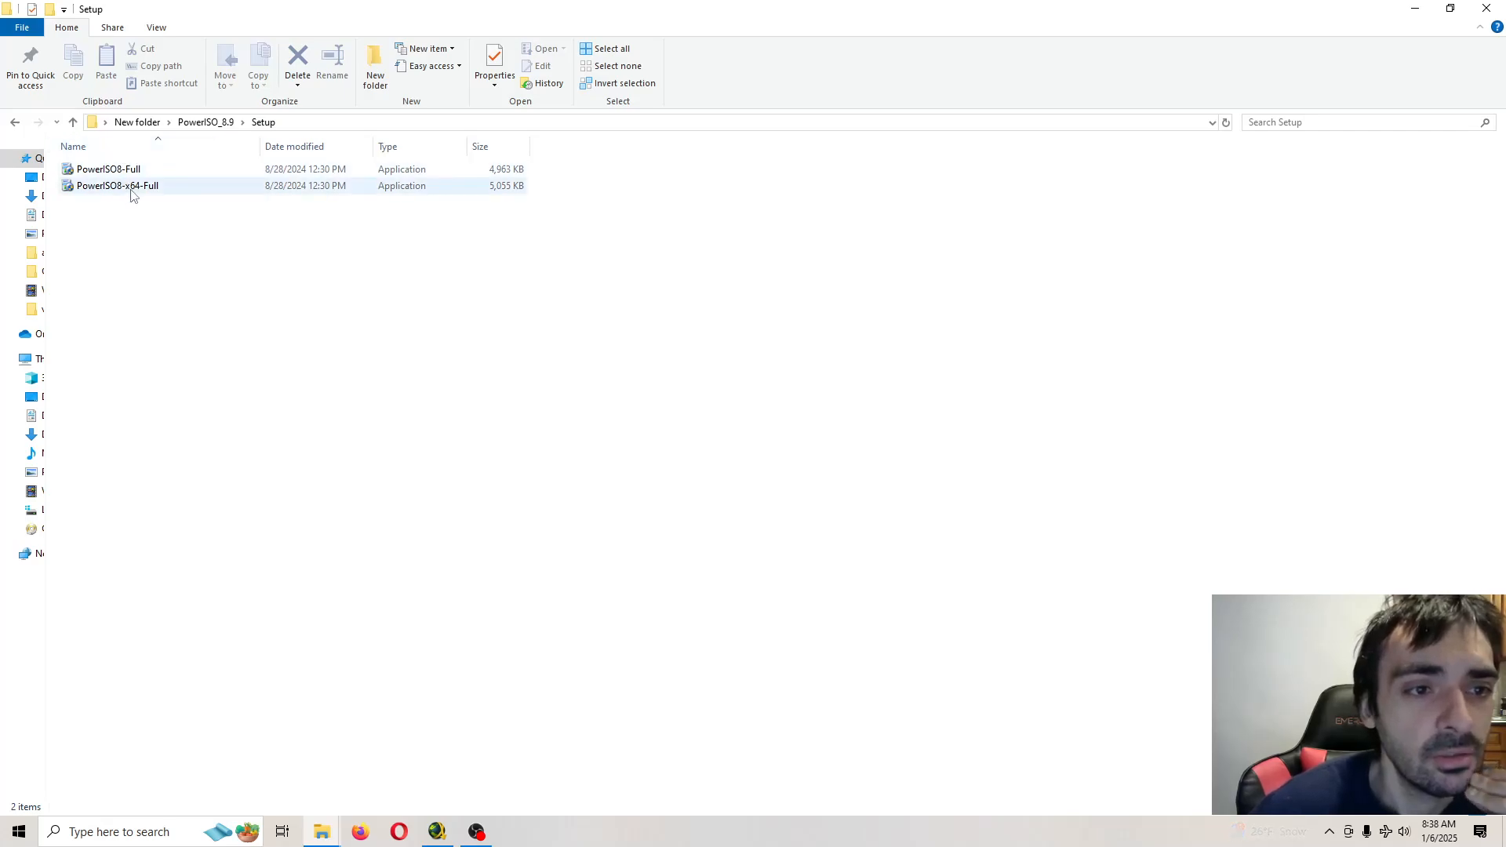
{"action": "mouse_move", "coordinate": [116, 186]}
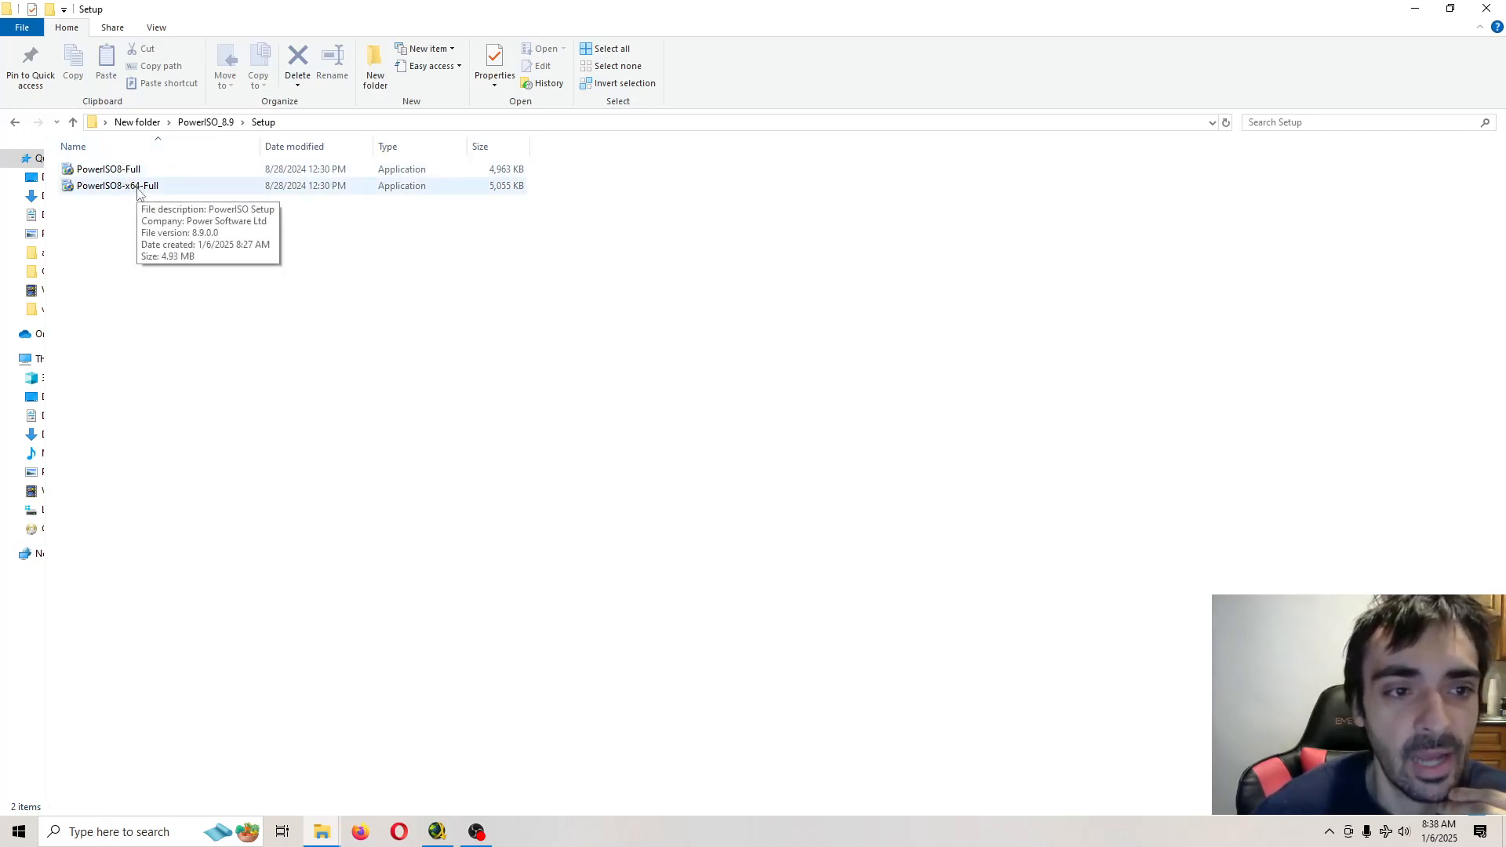
Run PowerISO8-x64-Full as administrator and accept the licence agreement.
{"action": "left_click", "coordinate": [140, 189]}
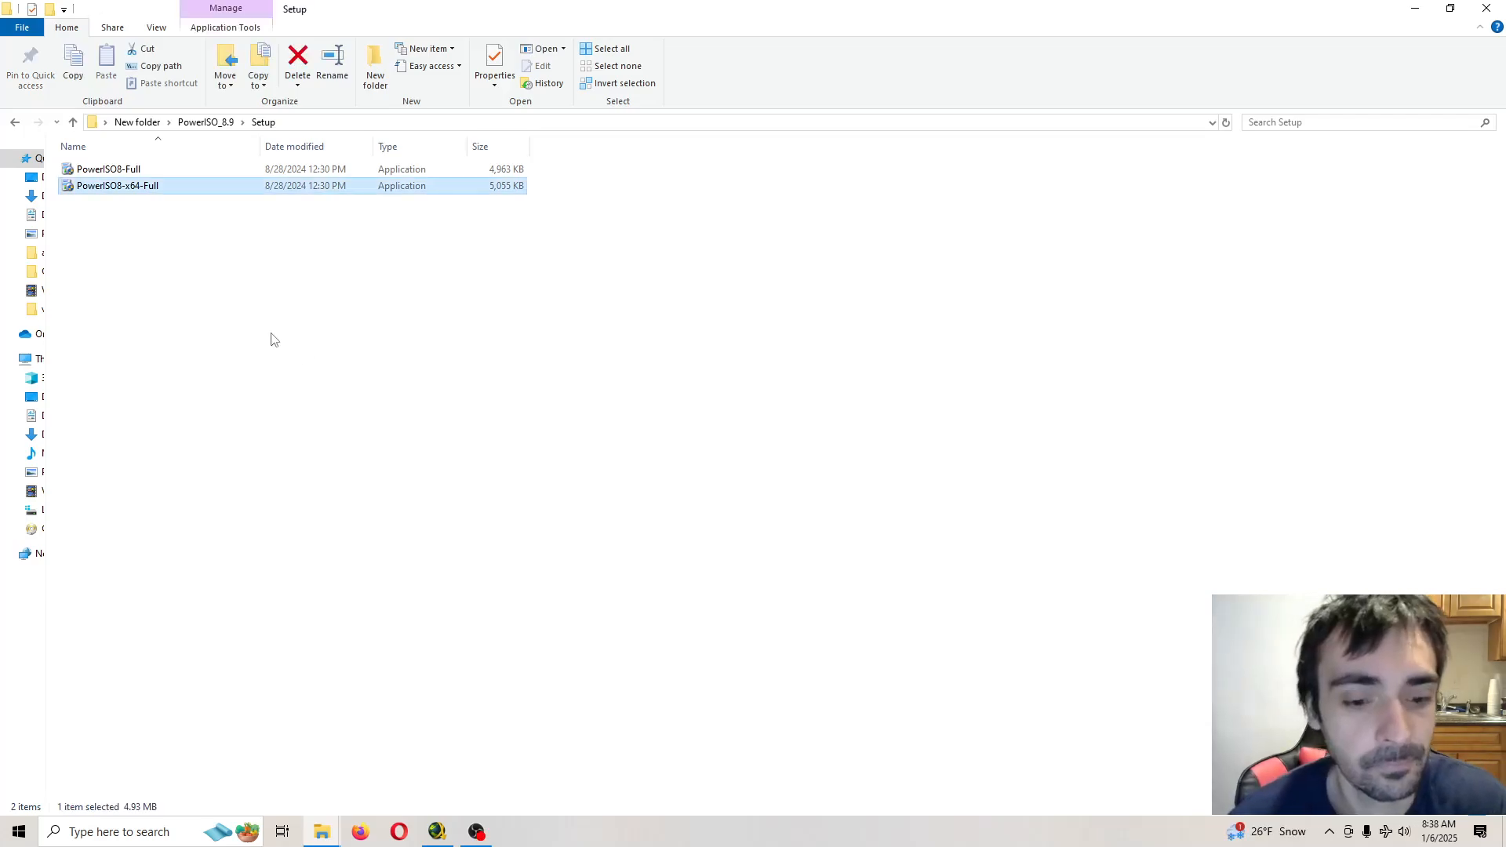
{"action": "right_click", "coordinate": [169, 190]}
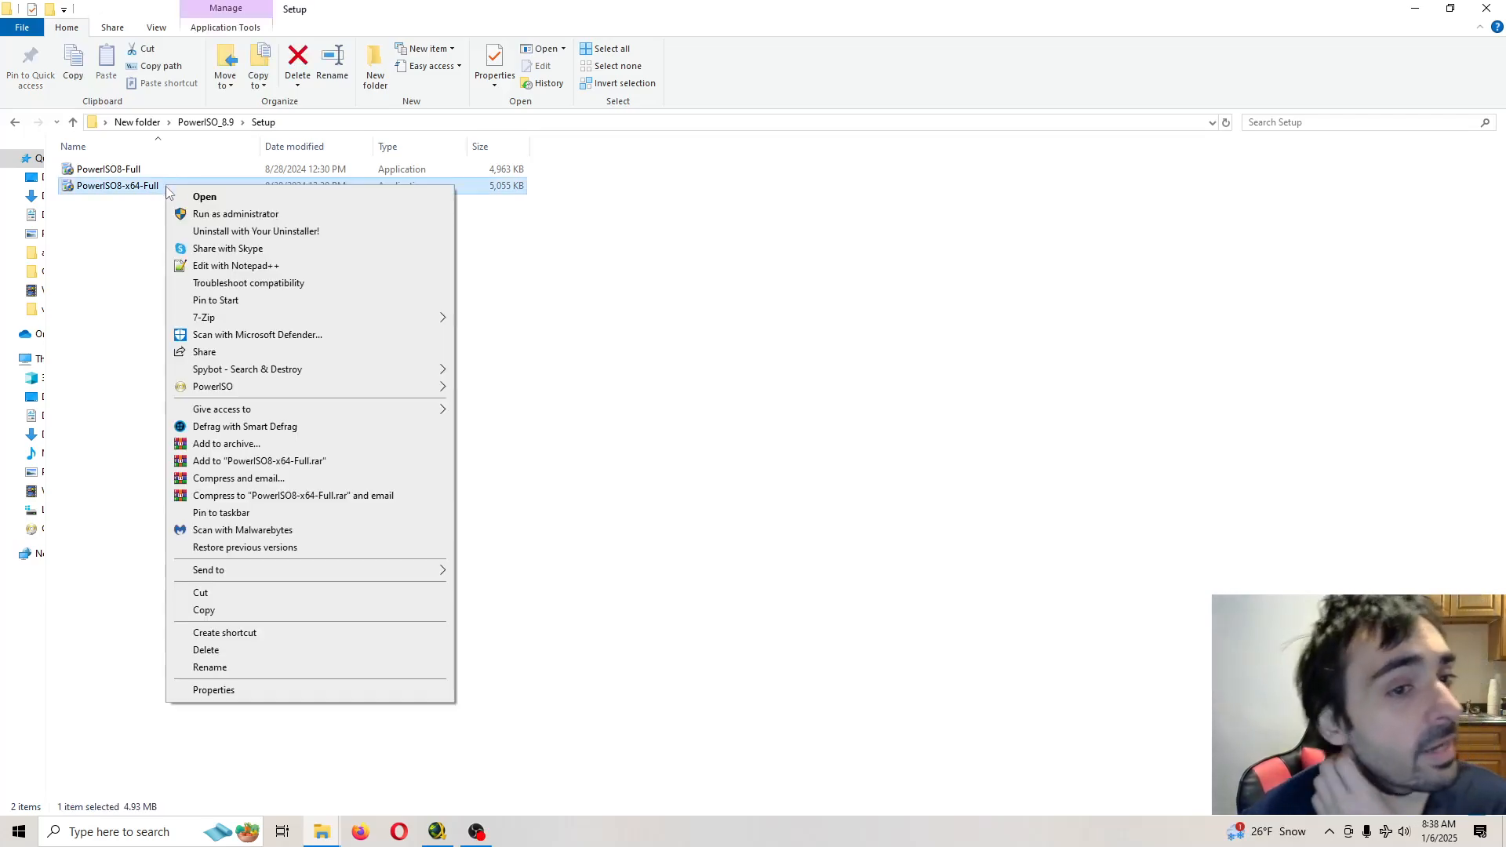
{"action": "left_click", "coordinate": [236, 215]}
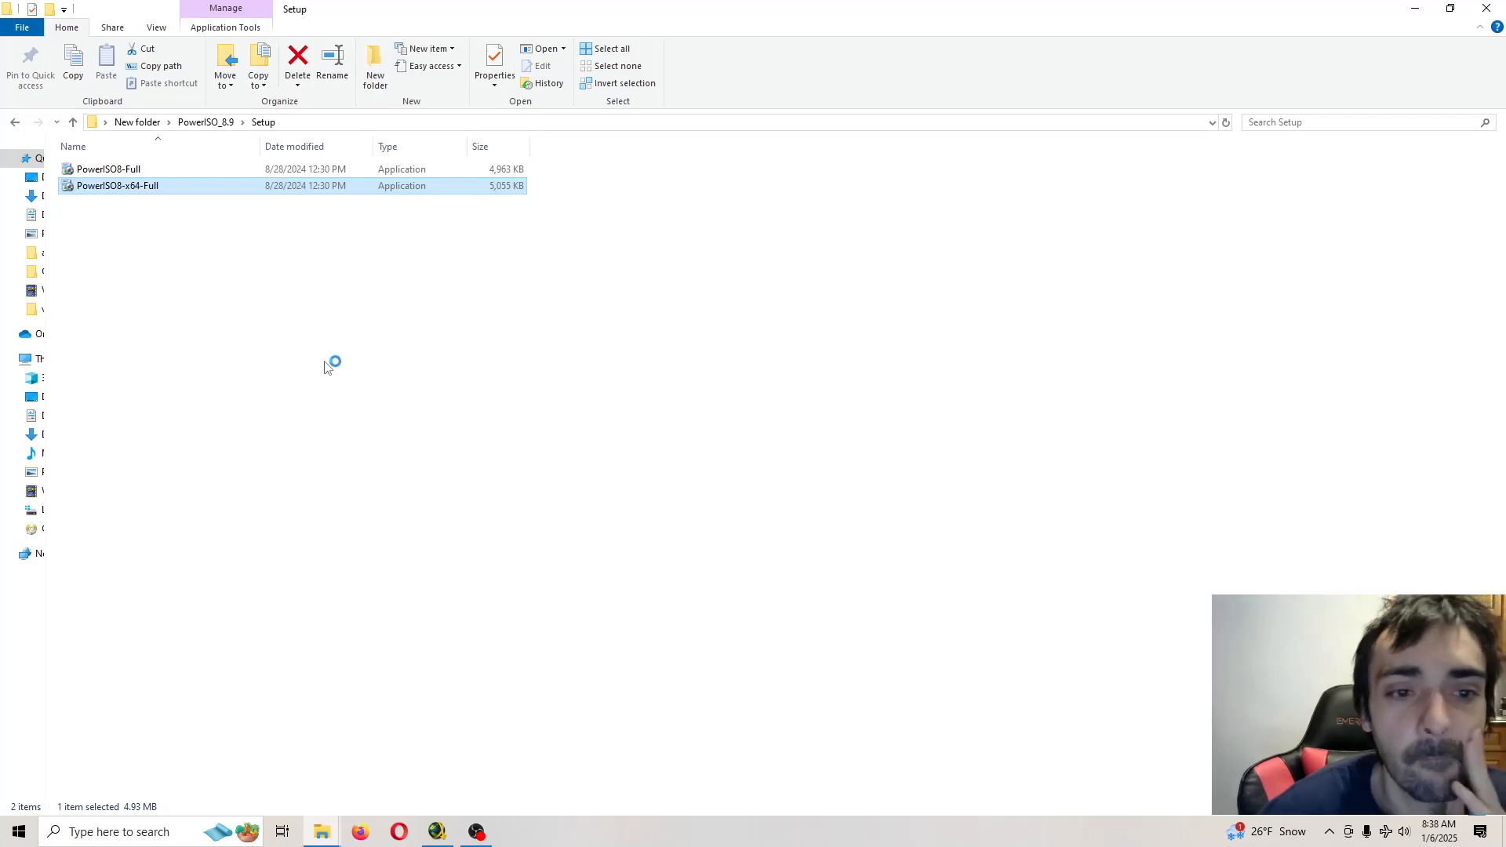
{"action": "left_click", "coordinate": [830, 542]}
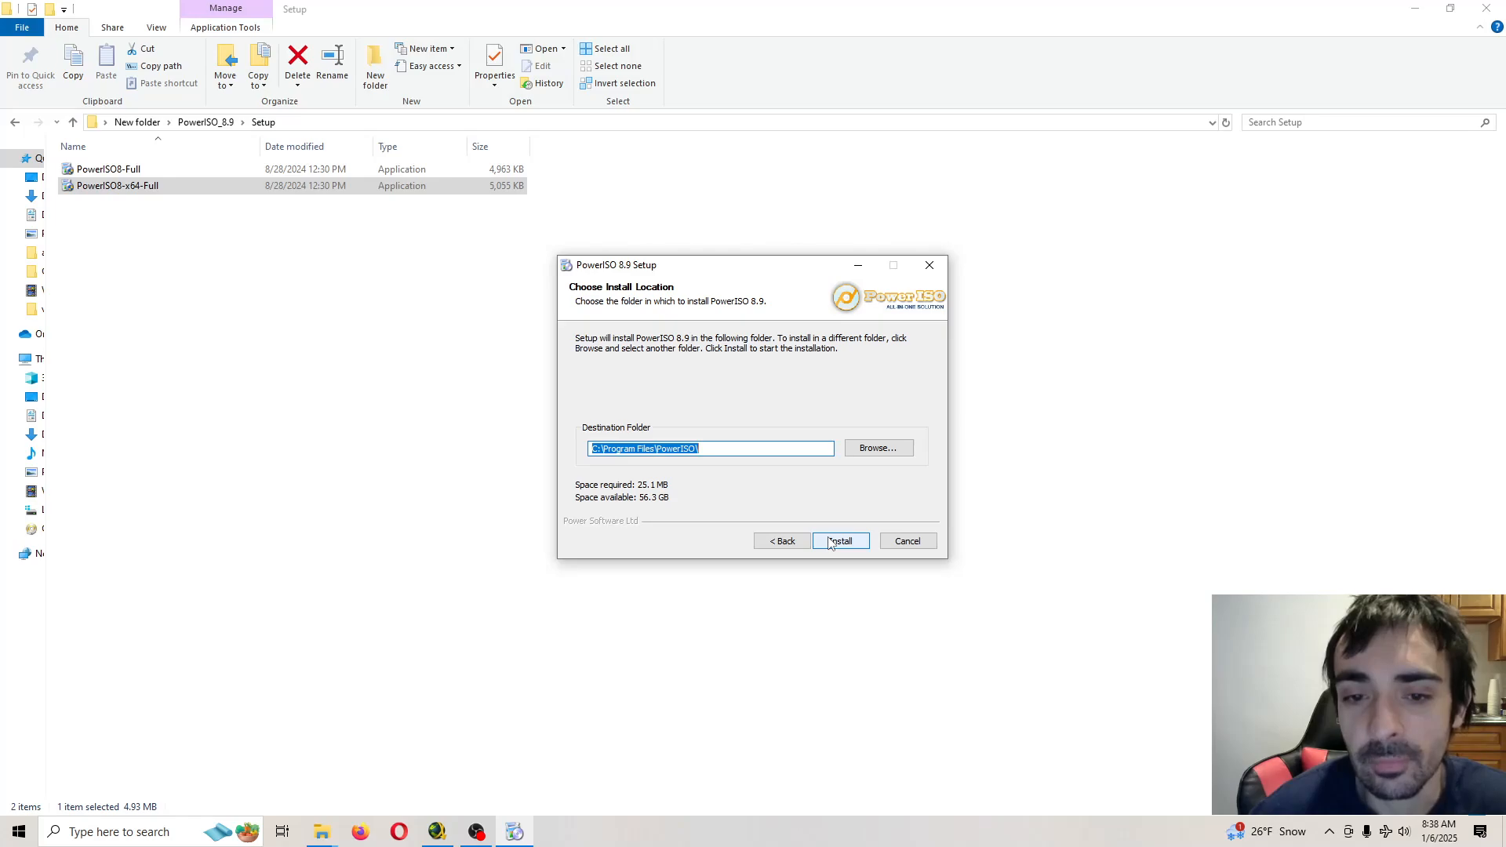
Install PowerISO 8.9 to the default location, close the finished setup, and restore OBS.
{"action": "left_click", "coordinate": [841, 542]}
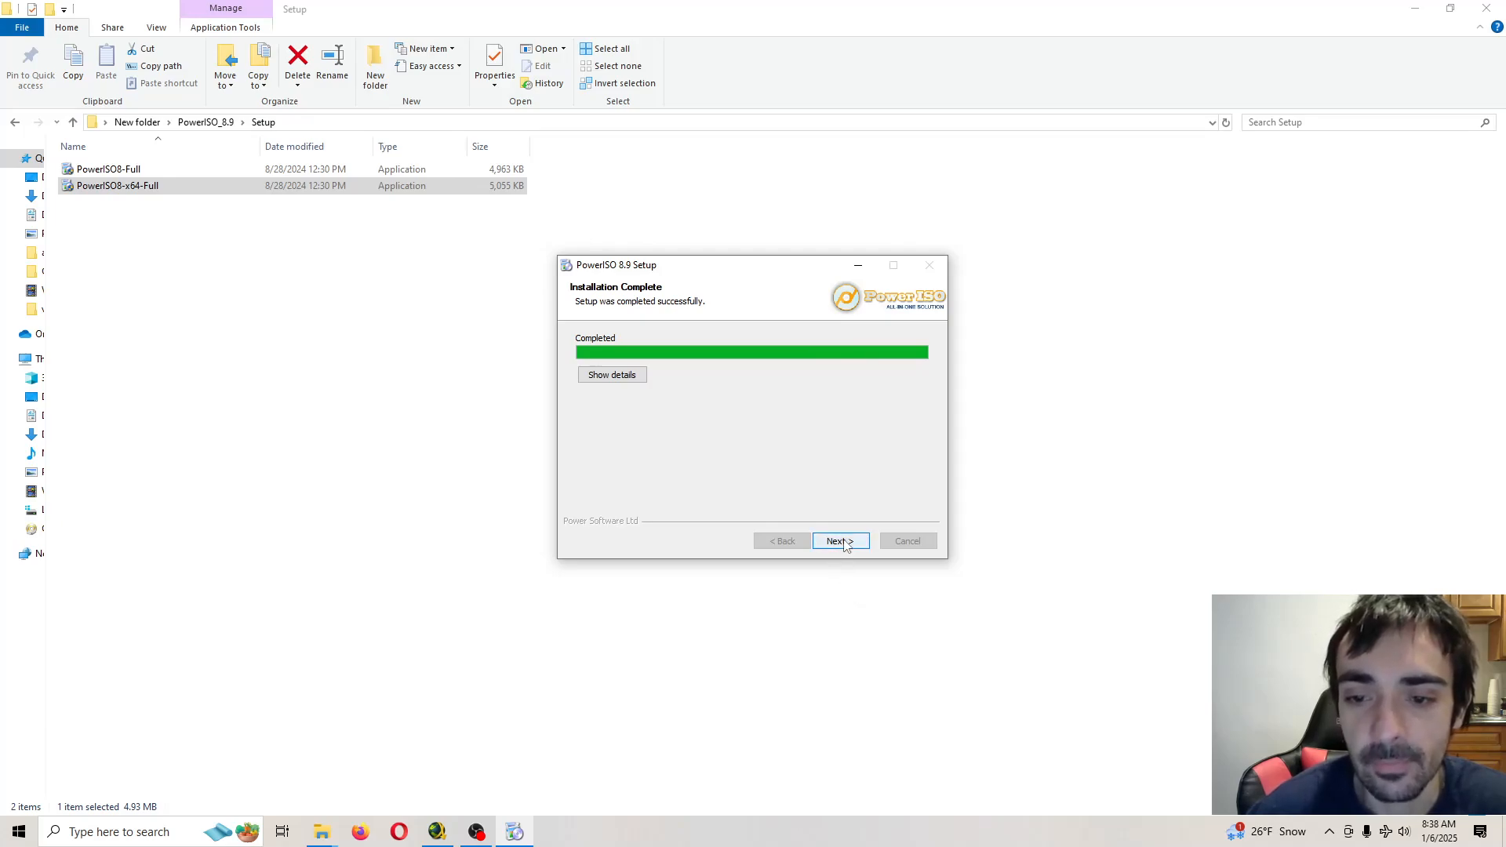
{"action": "left_click", "coordinate": [841, 543]}
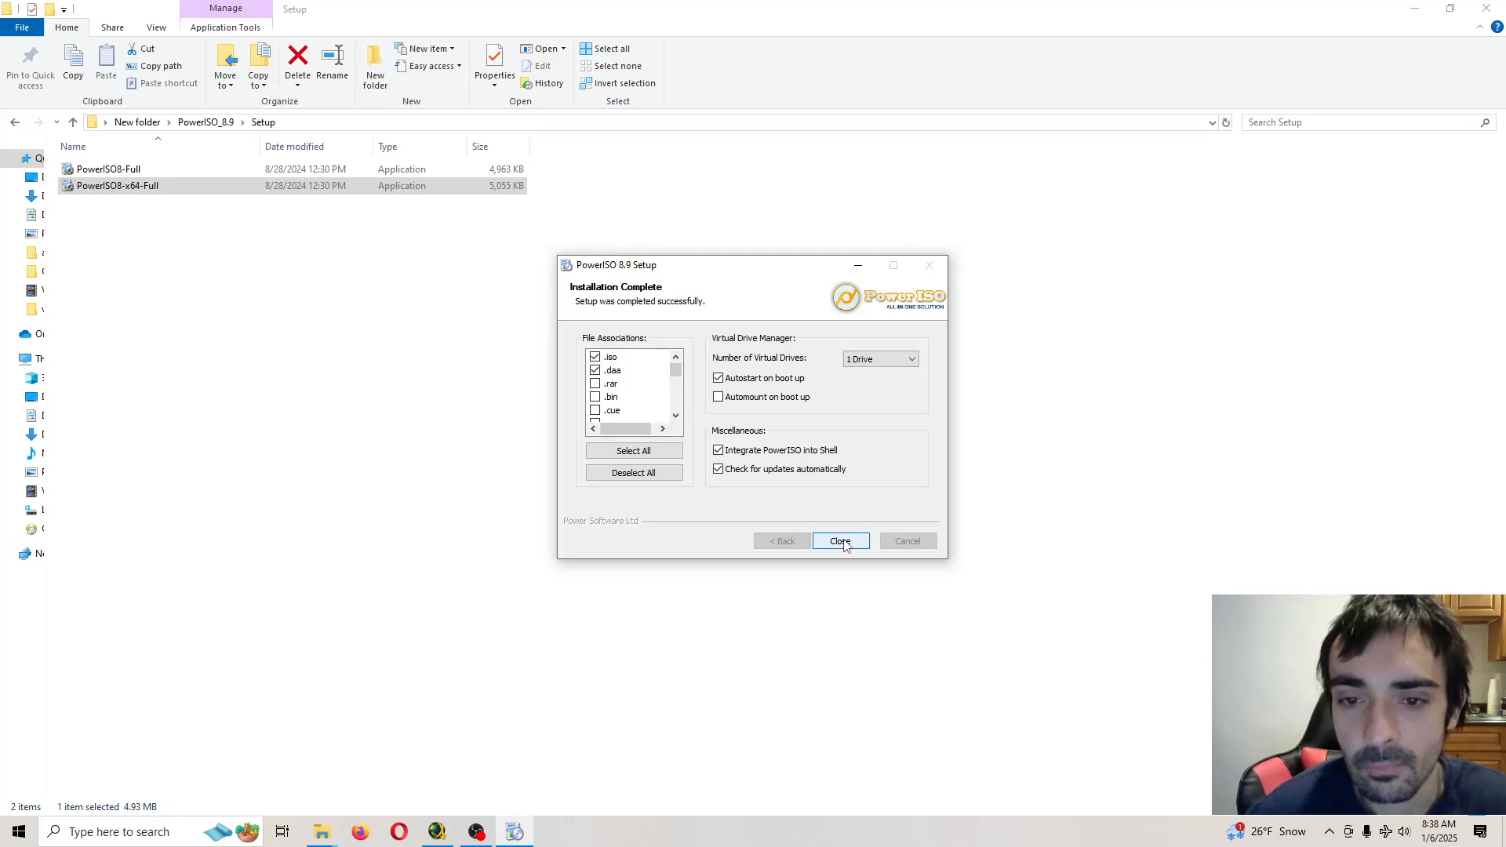
{"action": "left_click", "coordinate": [840, 541]}
{"action": "left_click", "coordinate": [515, 832]}
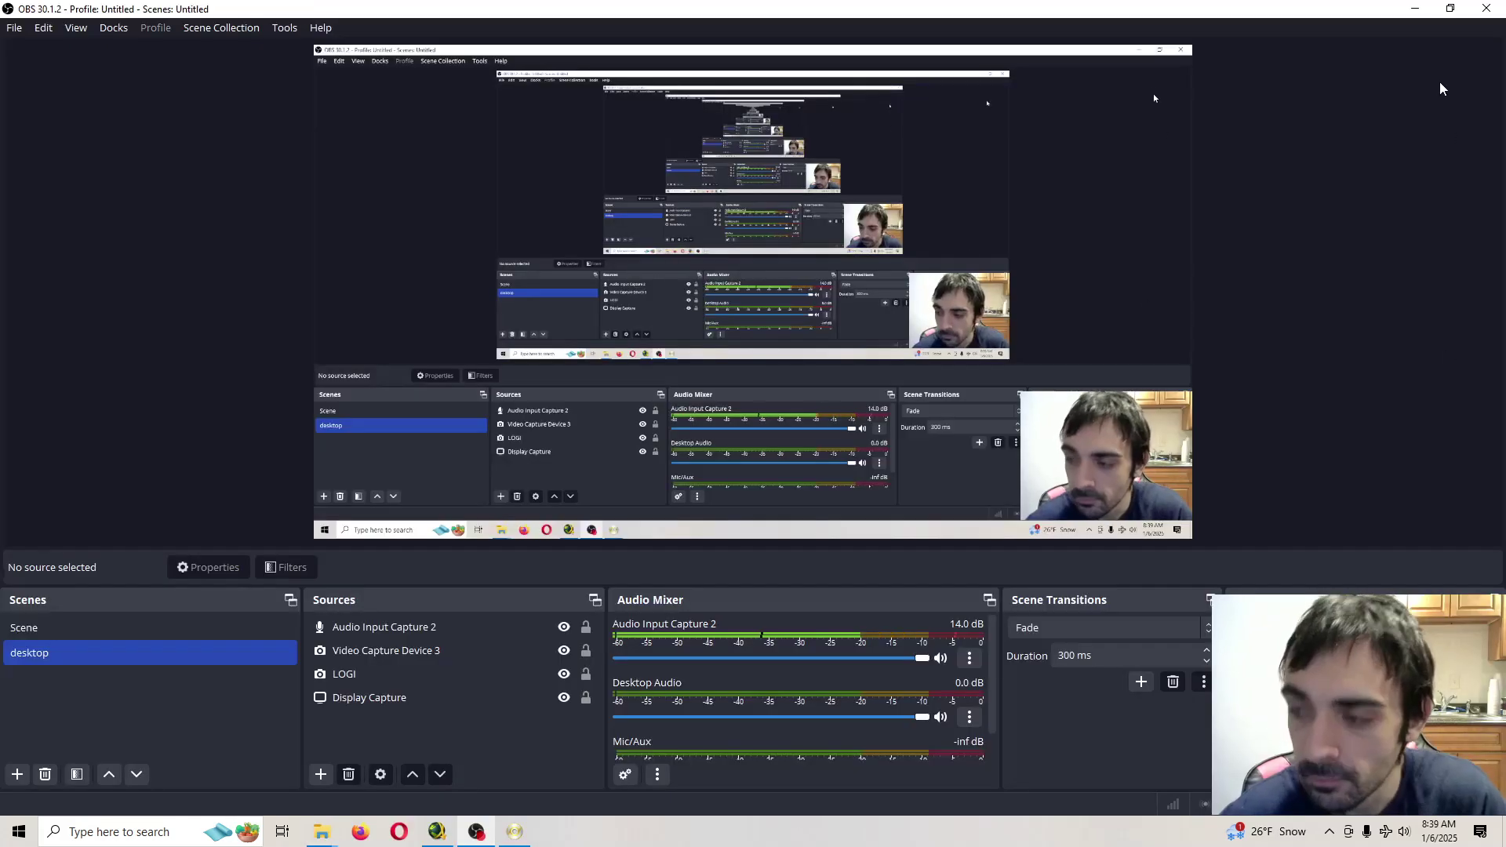
Launch PowerISO, dismiss its trial startup window, and enter the Serial Key folder.
{"action": "left_click", "coordinate": [1421, 7]}
{"action": "left_click", "coordinate": [515, 832]}
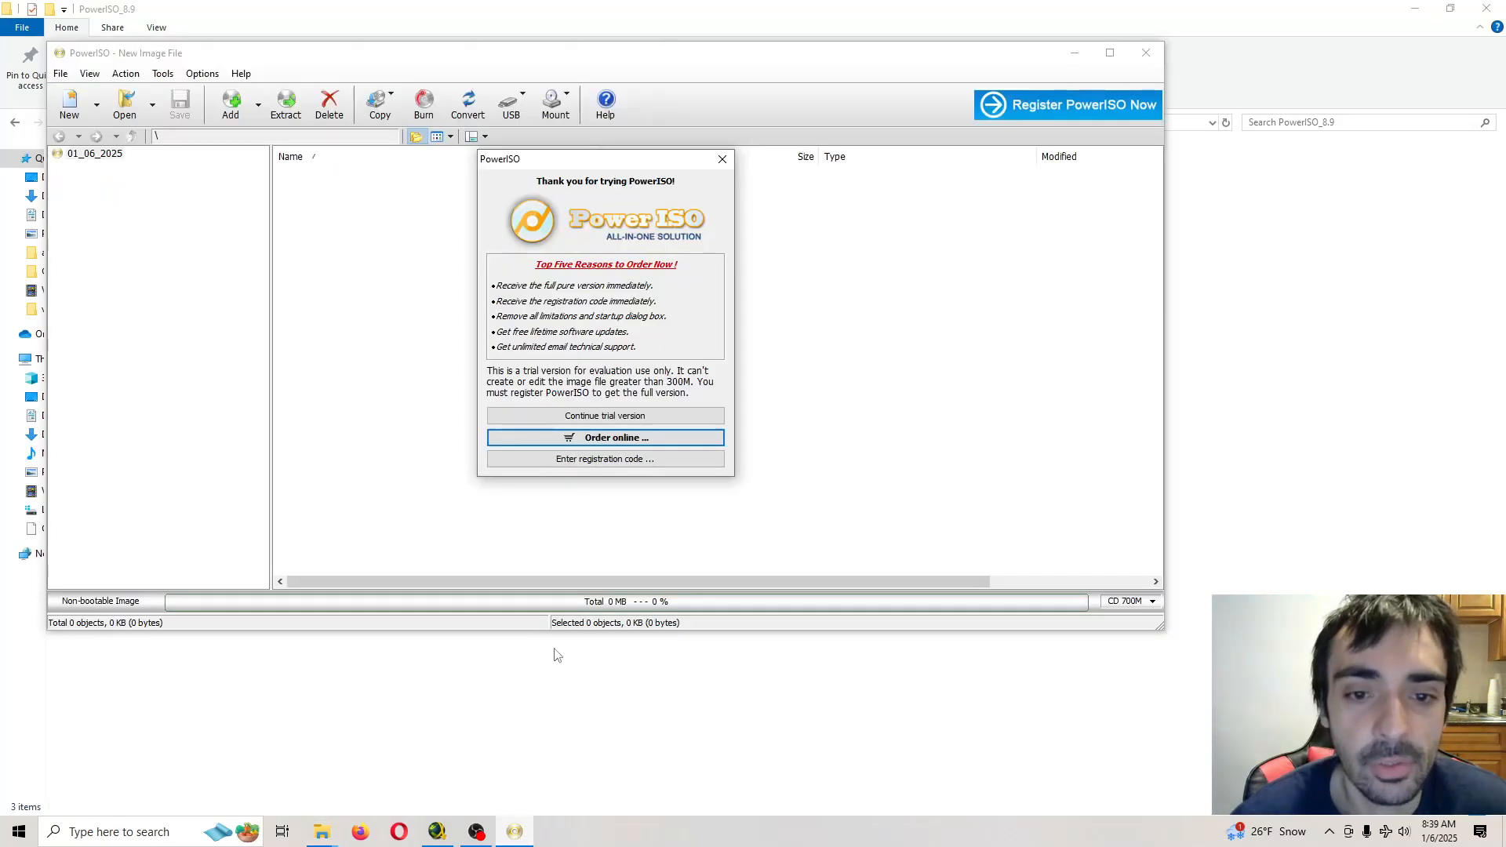
{"action": "left_click", "coordinate": [811, 709]}
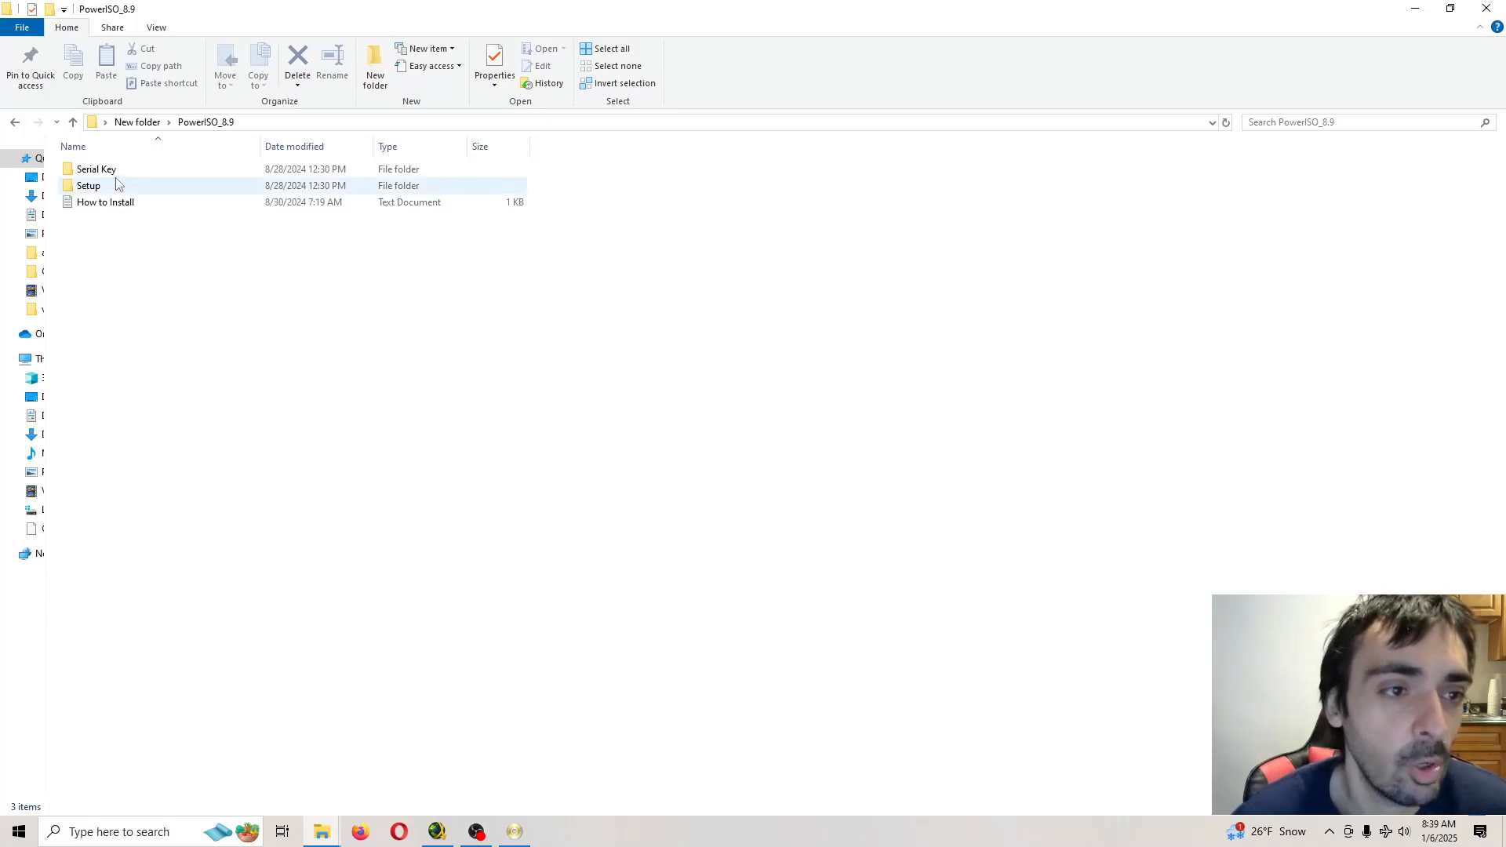
{"action": "double_click", "coordinate": [95, 169]}
Copy the user name from key.txt and paste it into PowerISO's registration form.
{"action": "double_click", "coordinate": [84, 170]}
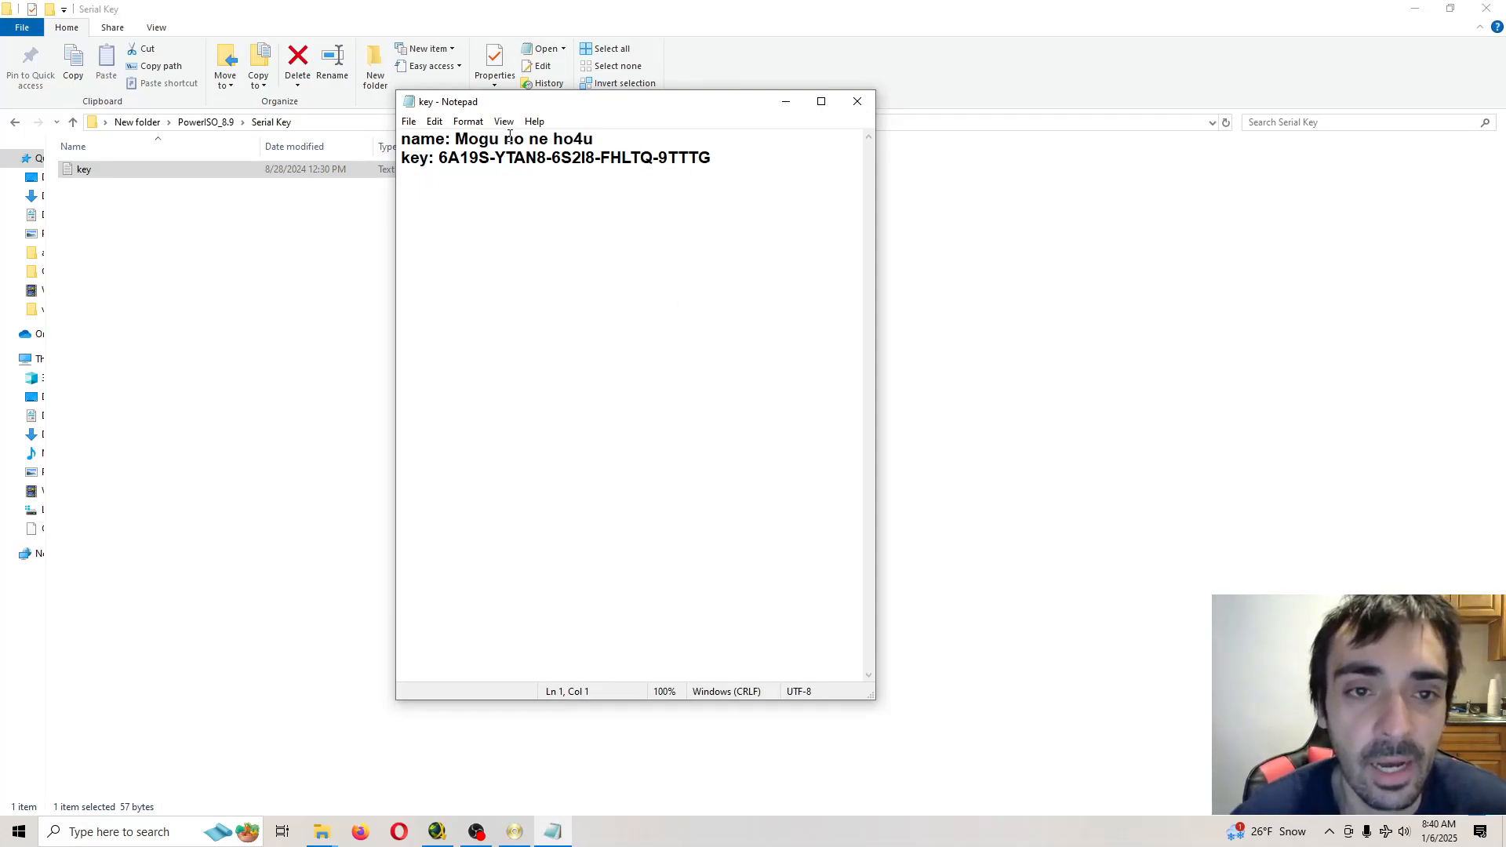
{"action": "left_click_drag", "start_coordinate": [456, 140], "coordinate": [594, 139]}
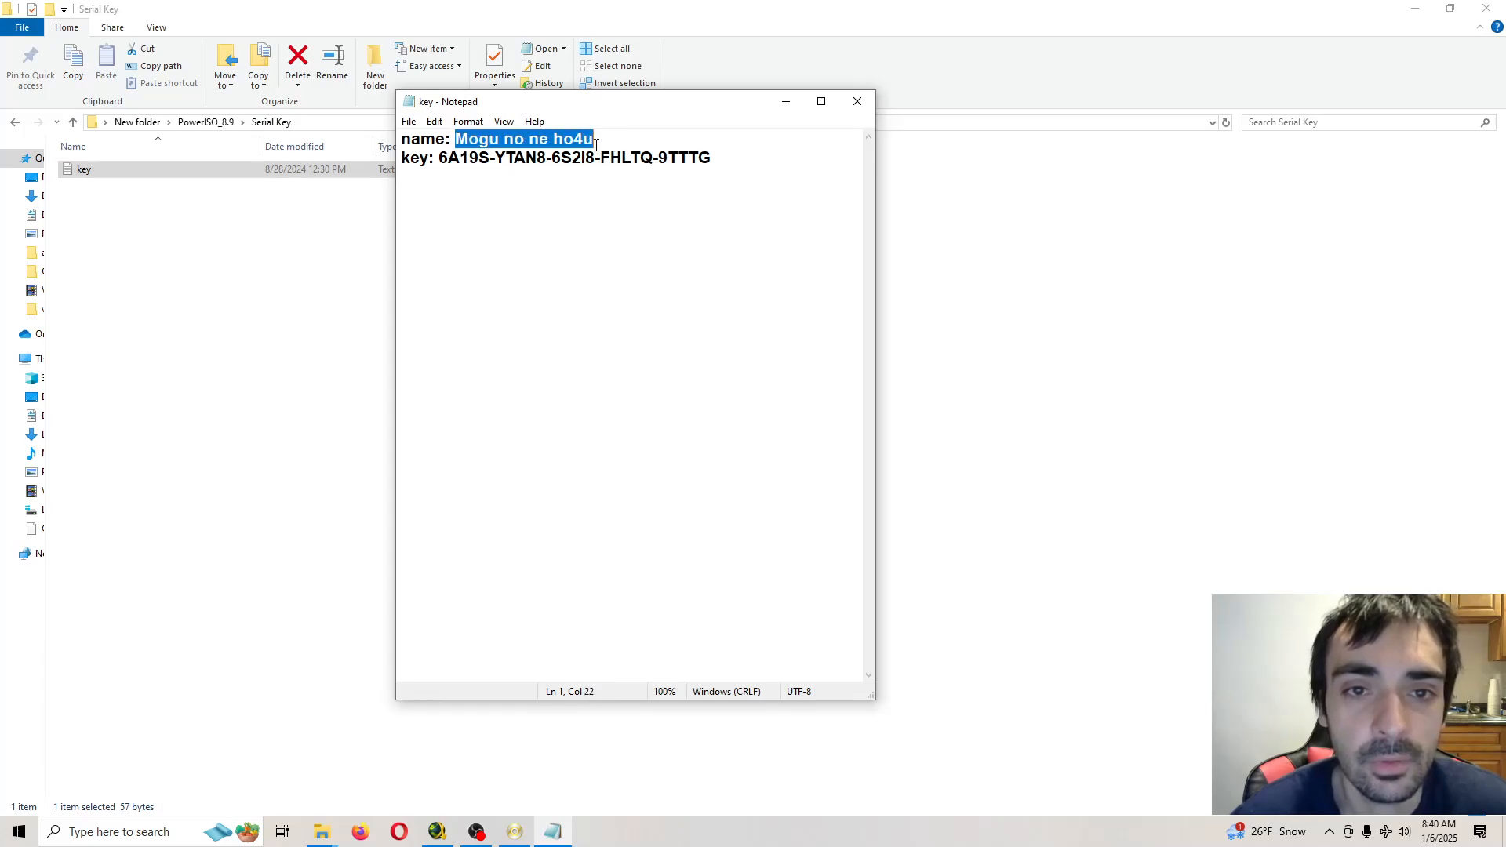
{"action": "right_click", "coordinate": [570, 139]}
{"action": "left_click", "coordinate": [604, 188]}
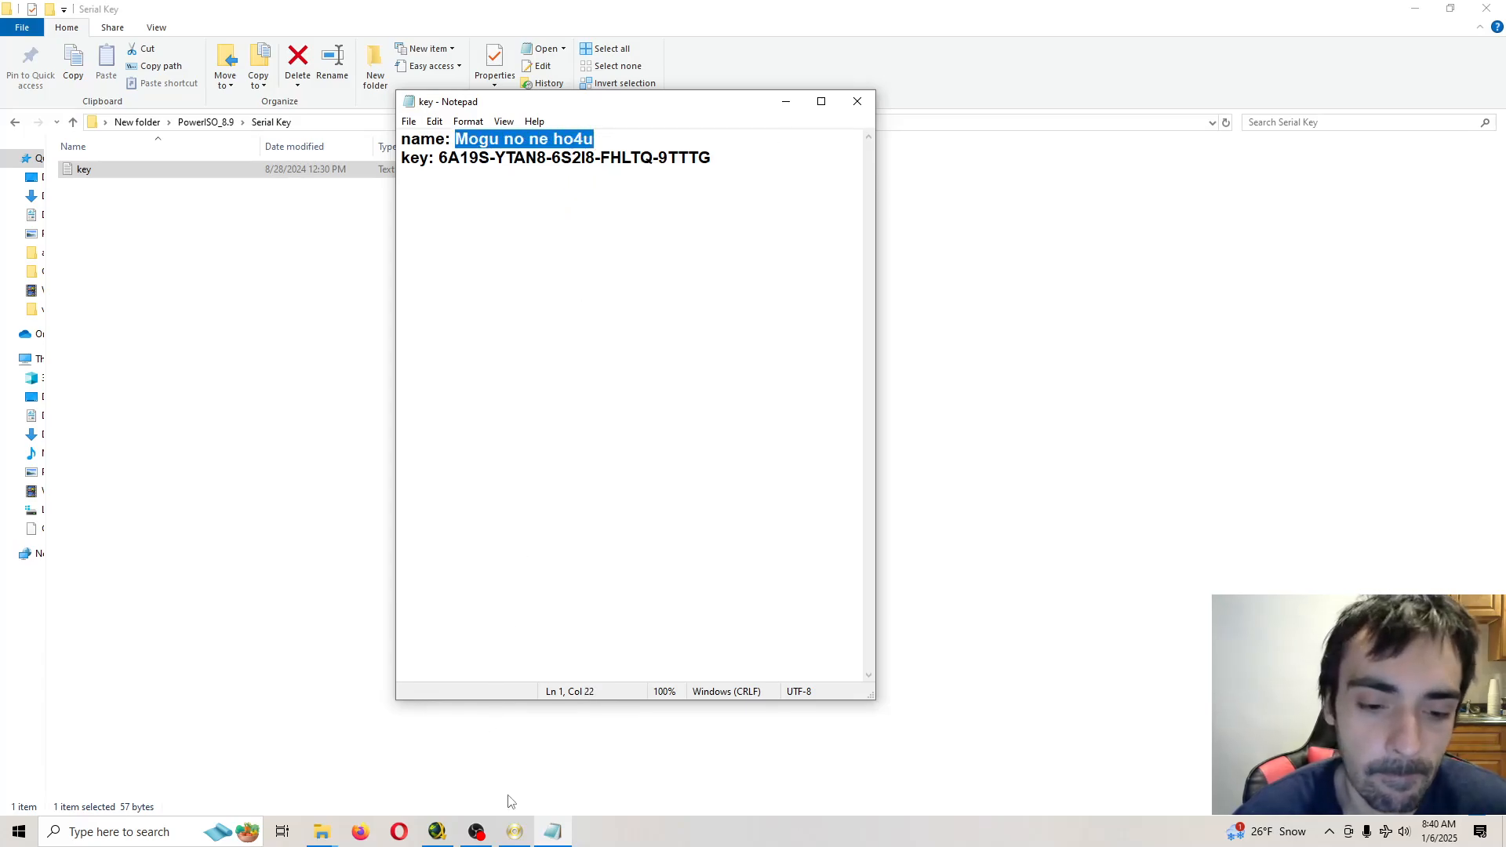
{"action": "left_click", "coordinate": [514, 832]}
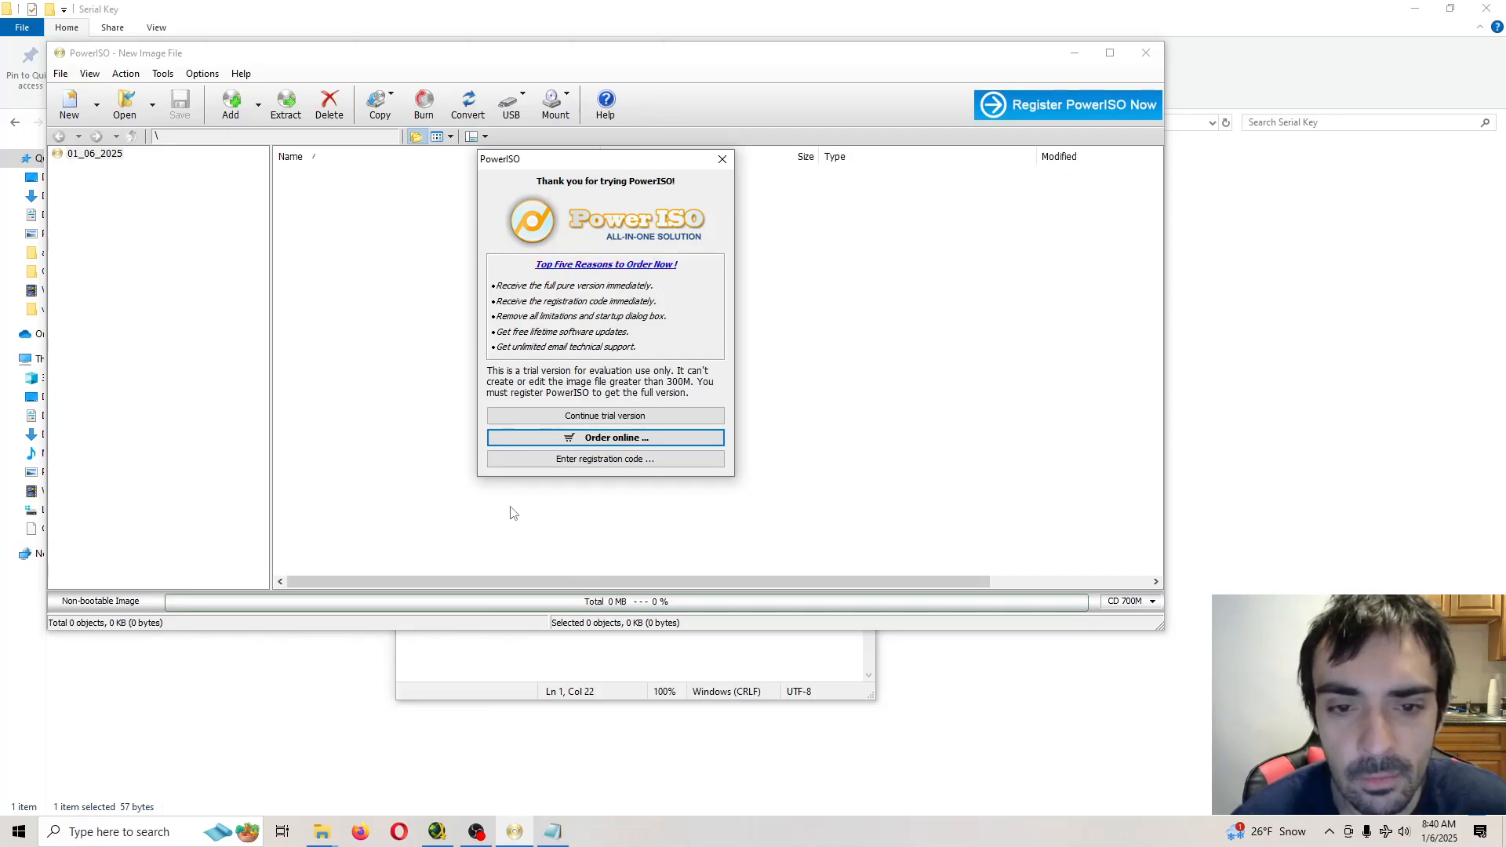
{"action": "left_click", "coordinate": [584, 461]}
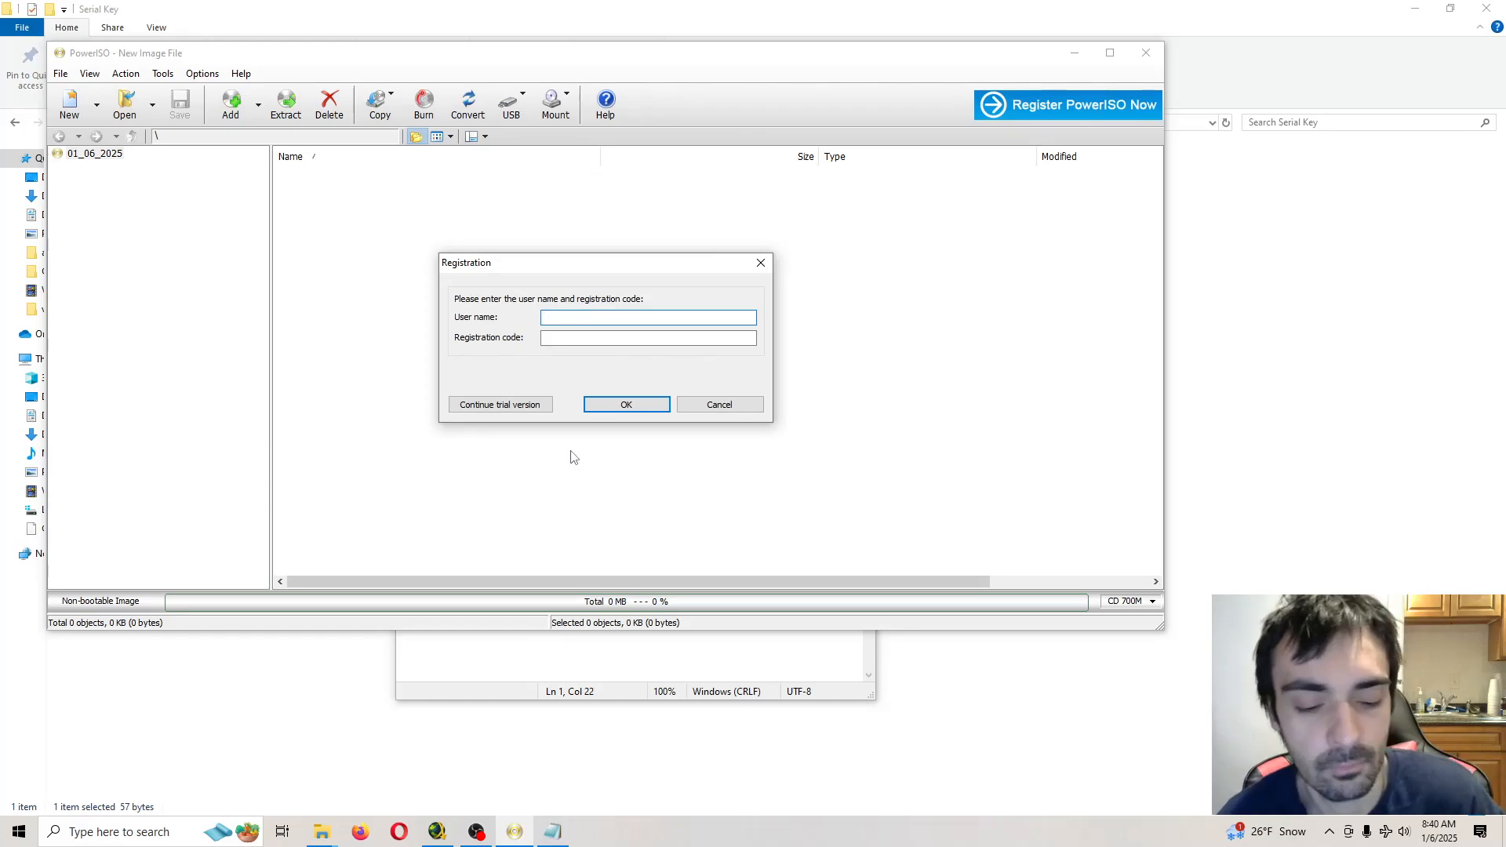
{"action": "key", "text": "ctrl+v"}
Copy the registration code from key.txt, paste it into the form, submit and confirm registration.
{"action": "left_click", "coordinate": [553, 833]}
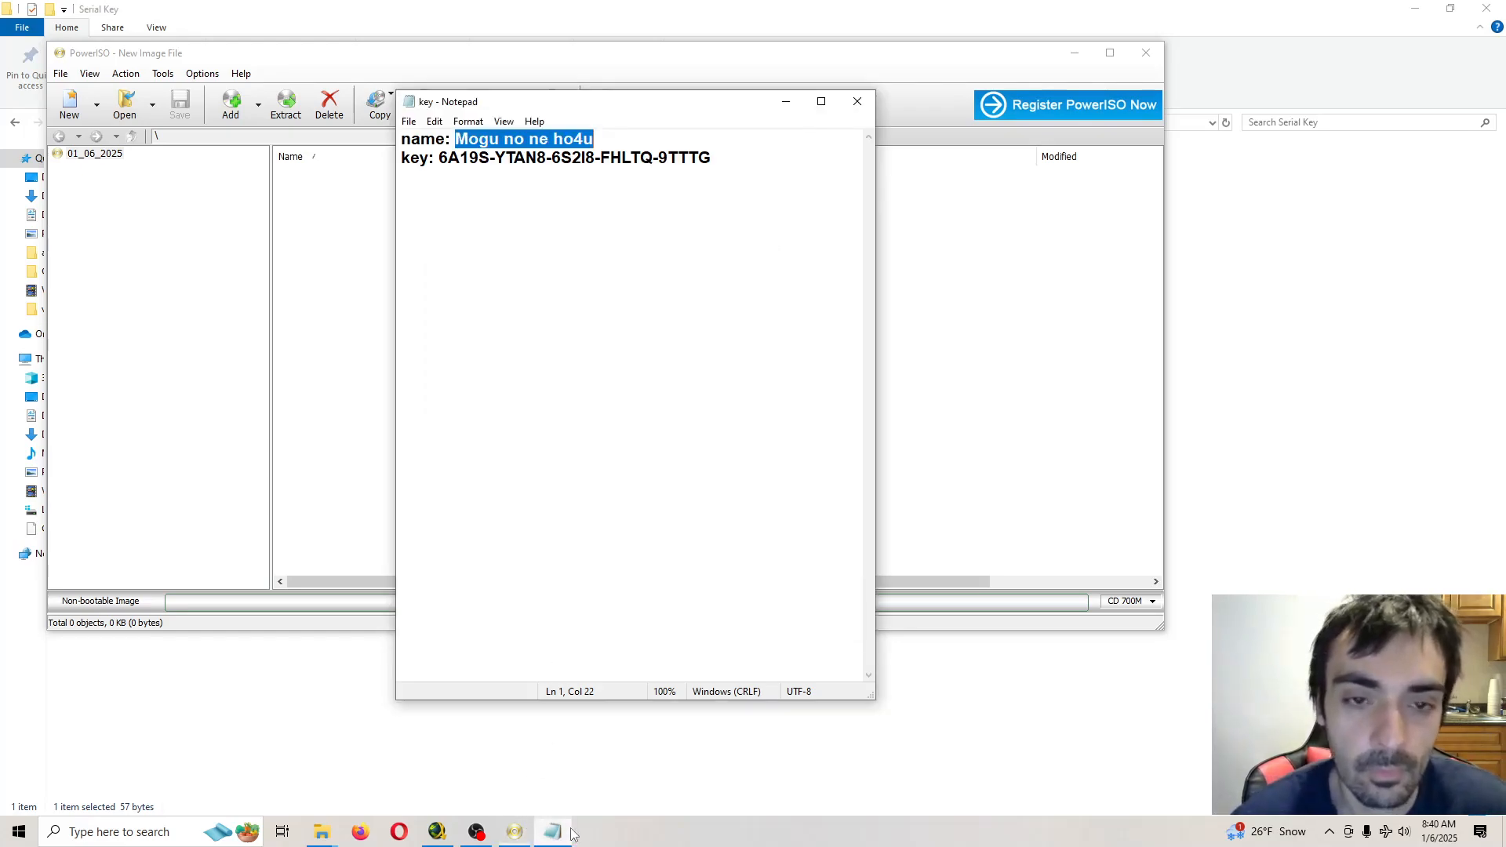
{"action": "left_click_drag", "start_coordinate": [439, 158], "coordinate": [780, 156]}
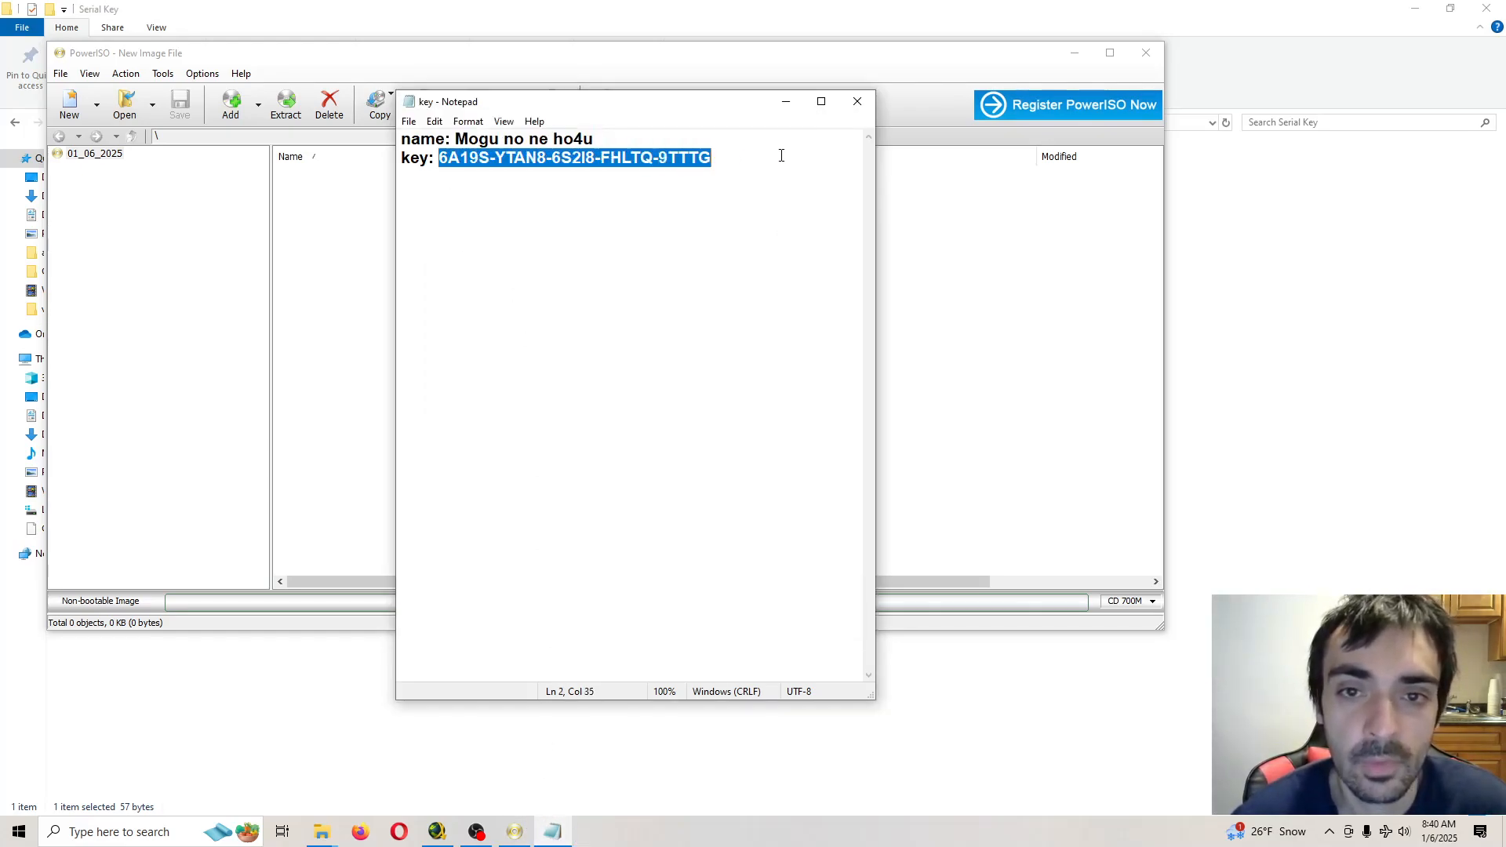
{"action": "key", "text": "ctrl+c"}
{"action": "left_click", "coordinate": [785, 101]}
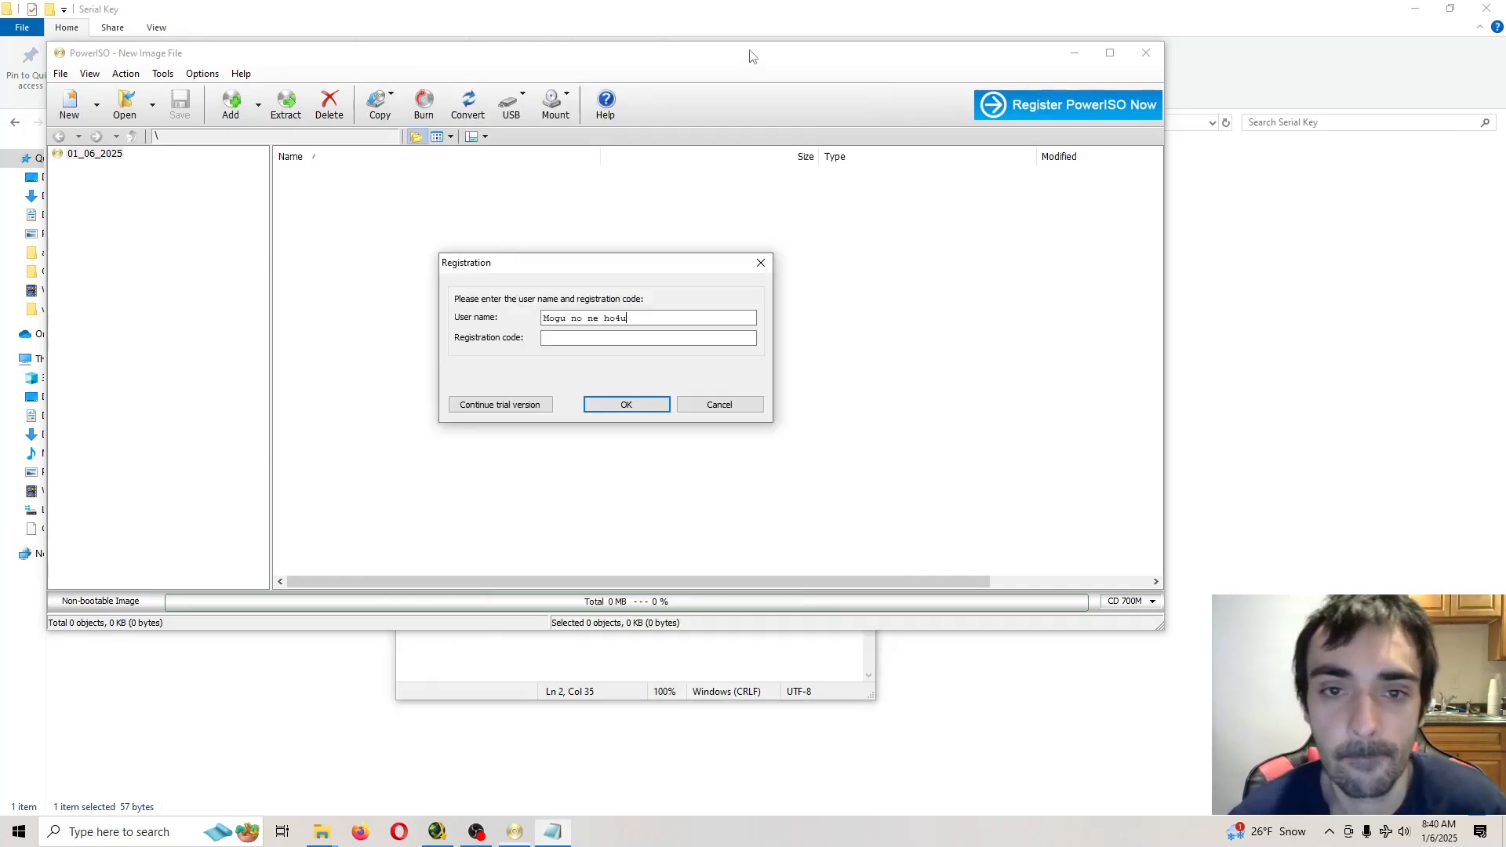
{"action": "left_click", "coordinate": [624, 338]}
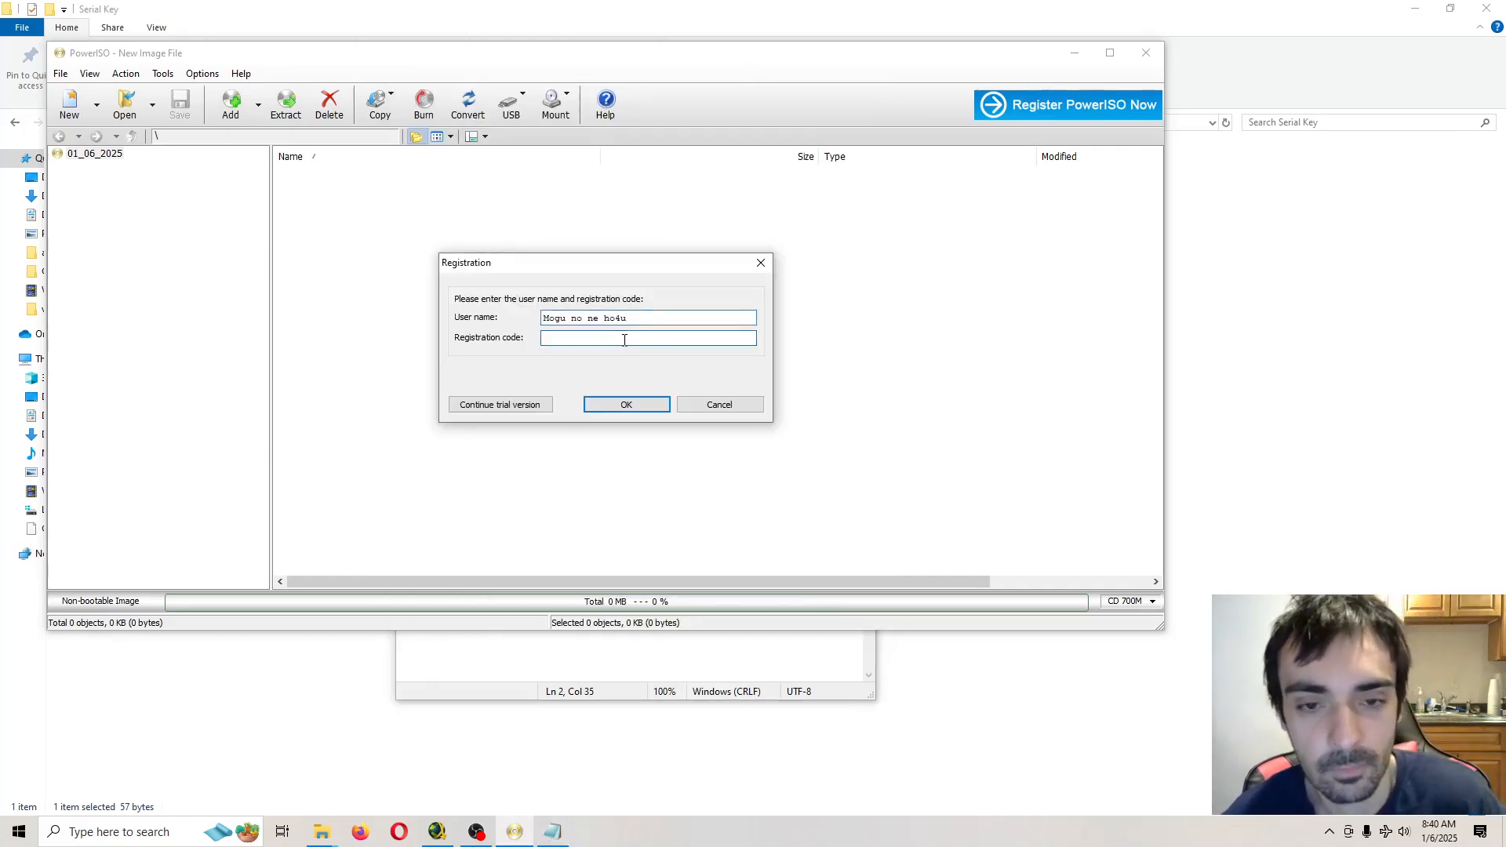
{"action": "key", "text": "ctrl+v"}
{"action": "left_click", "coordinate": [626, 406]}
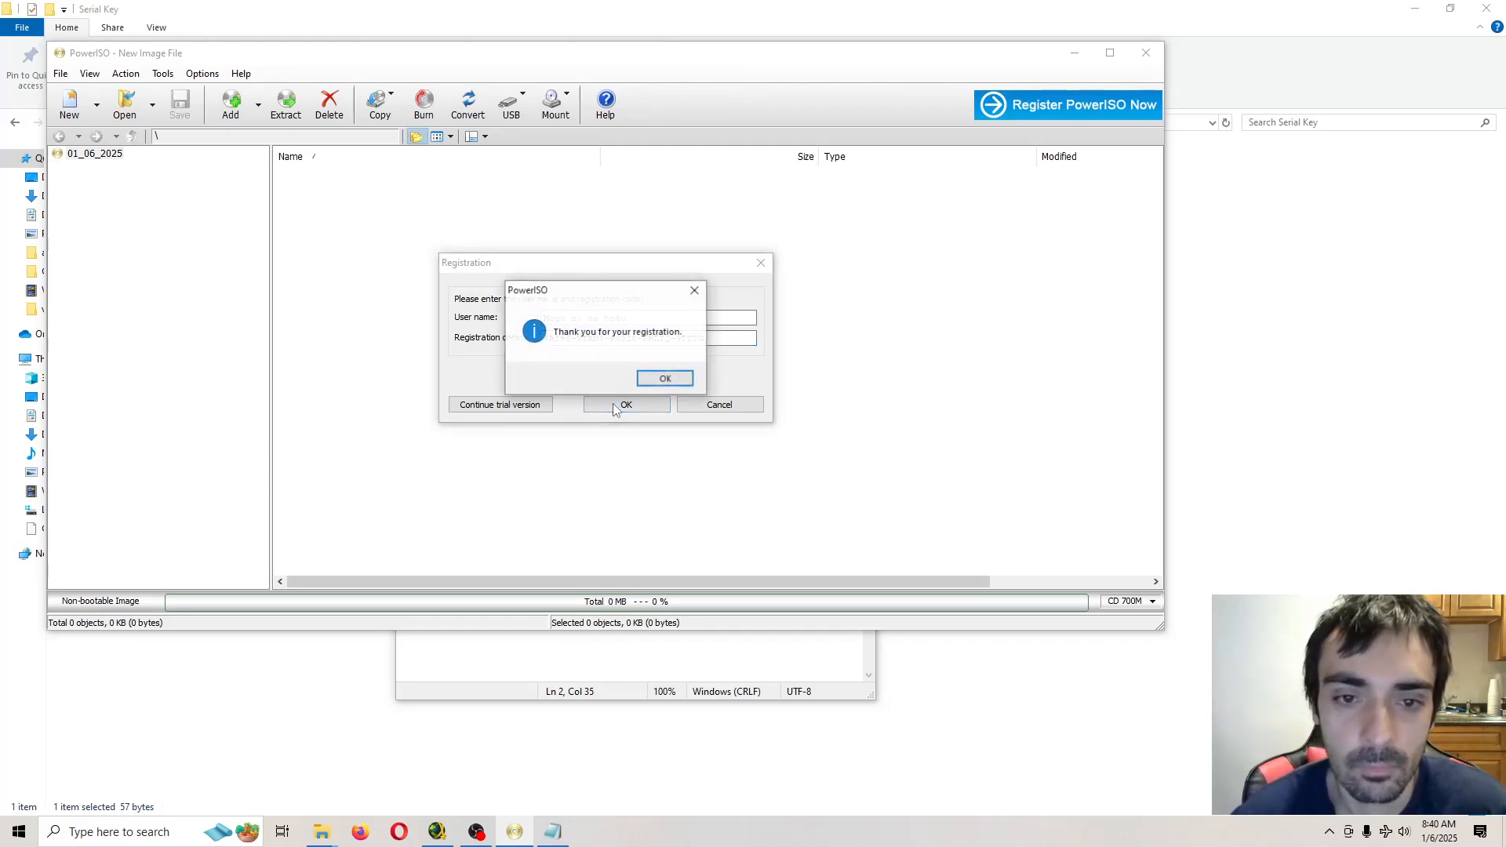
{"action": "left_click", "coordinate": [667, 379]}
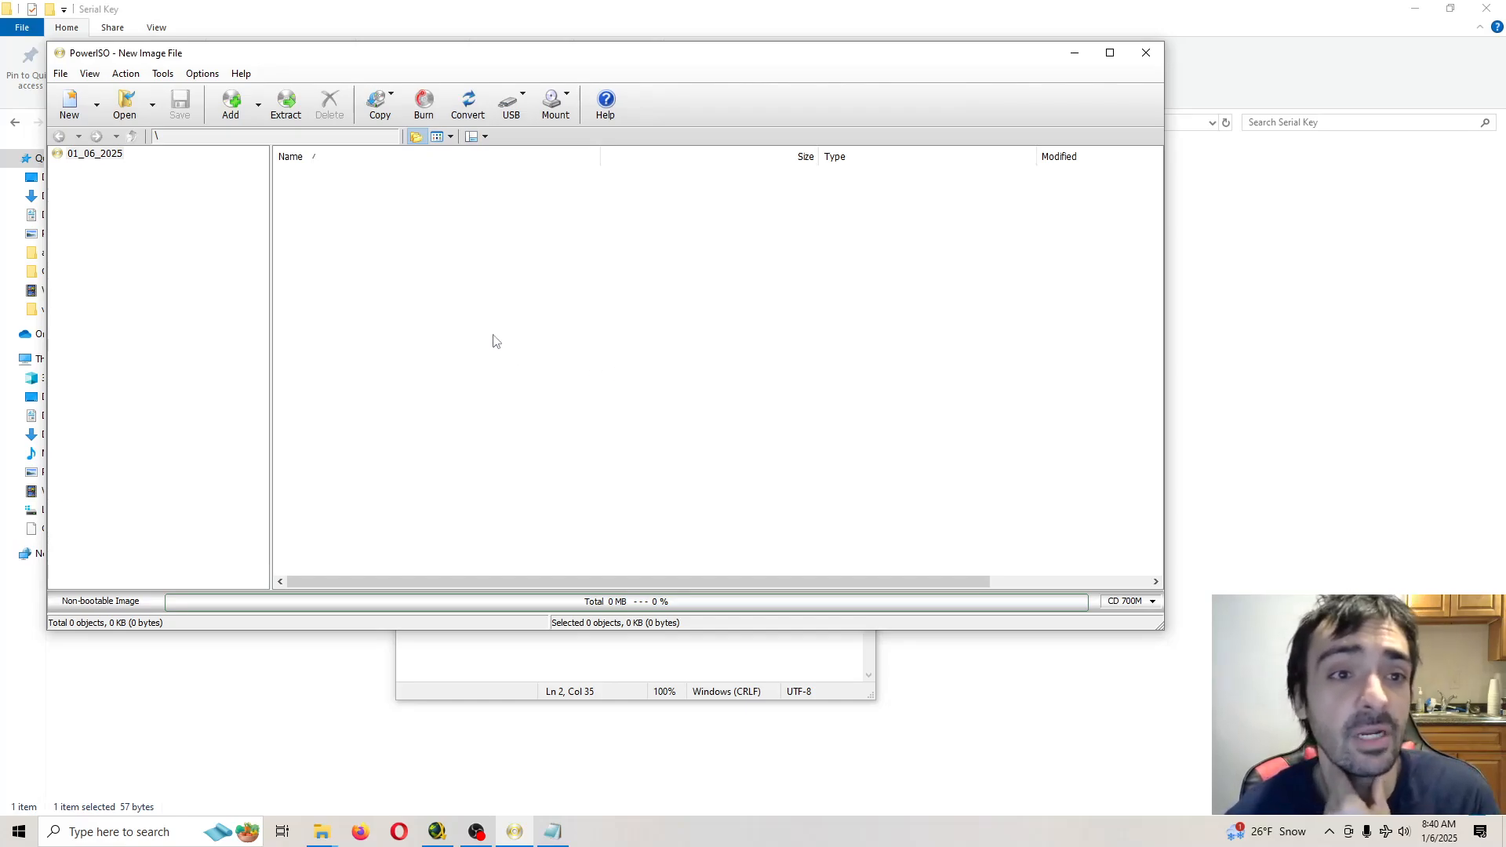
Check the version 8.9 registration details in Help > About PowerISO.
{"action": "left_click", "coordinate": [241, 74]}
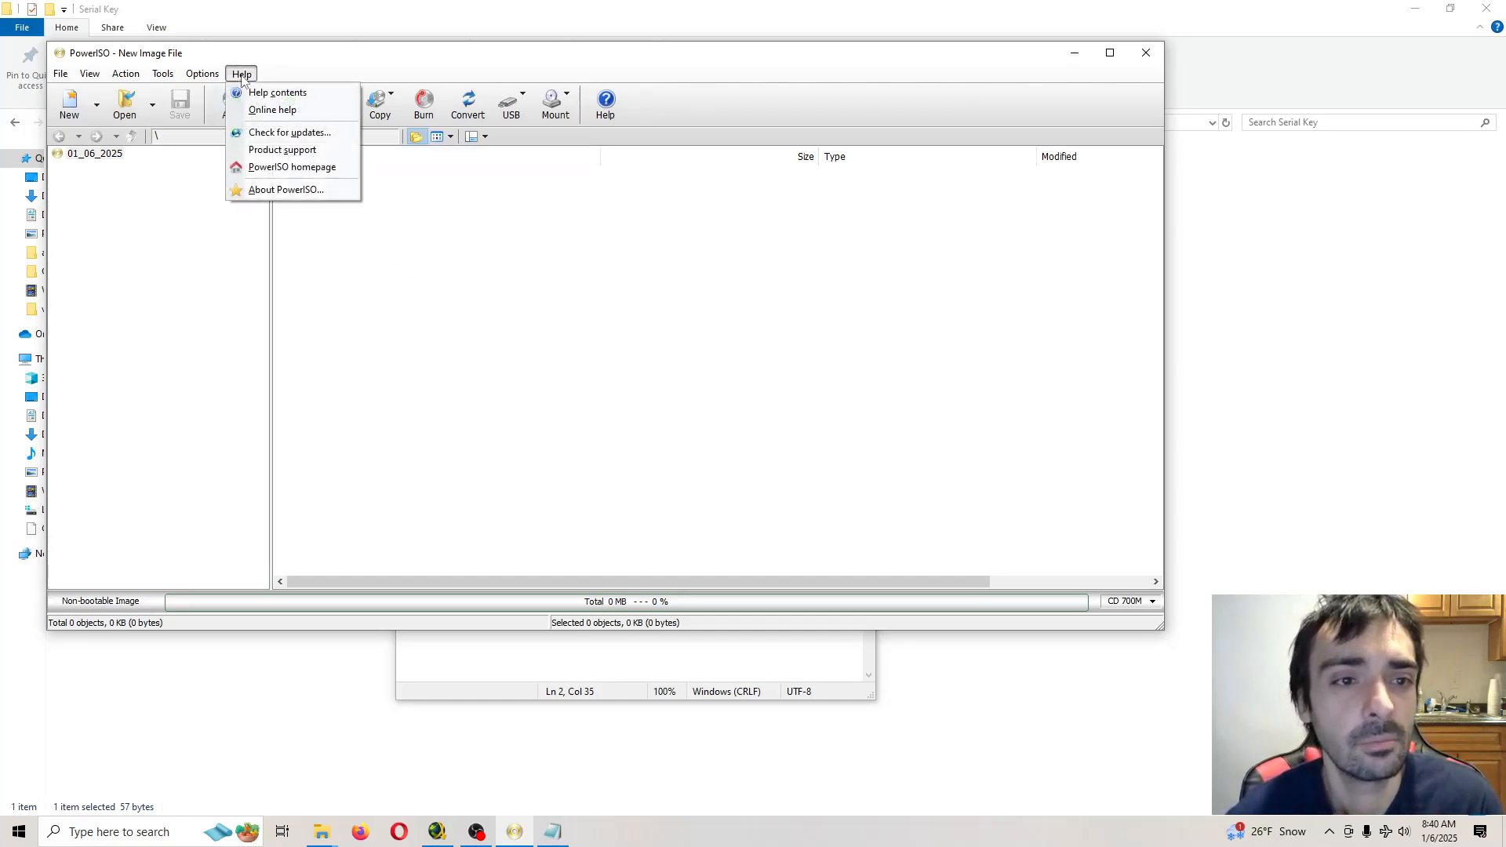
{"action": "left_click", "coordinate": [285, 190]}
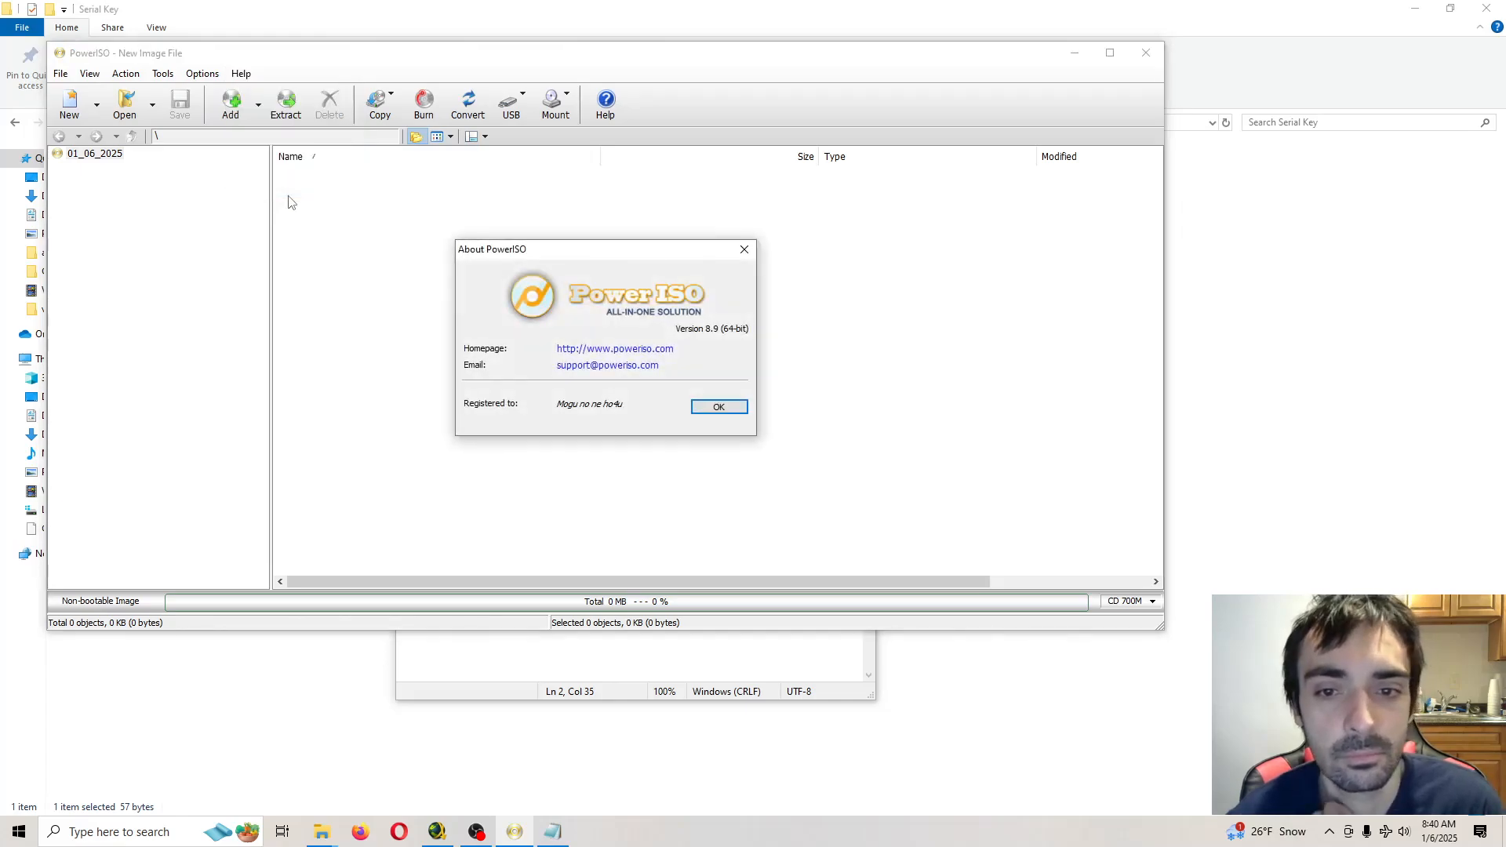
{"action": "left_click", "coordinate": [746, 251]}
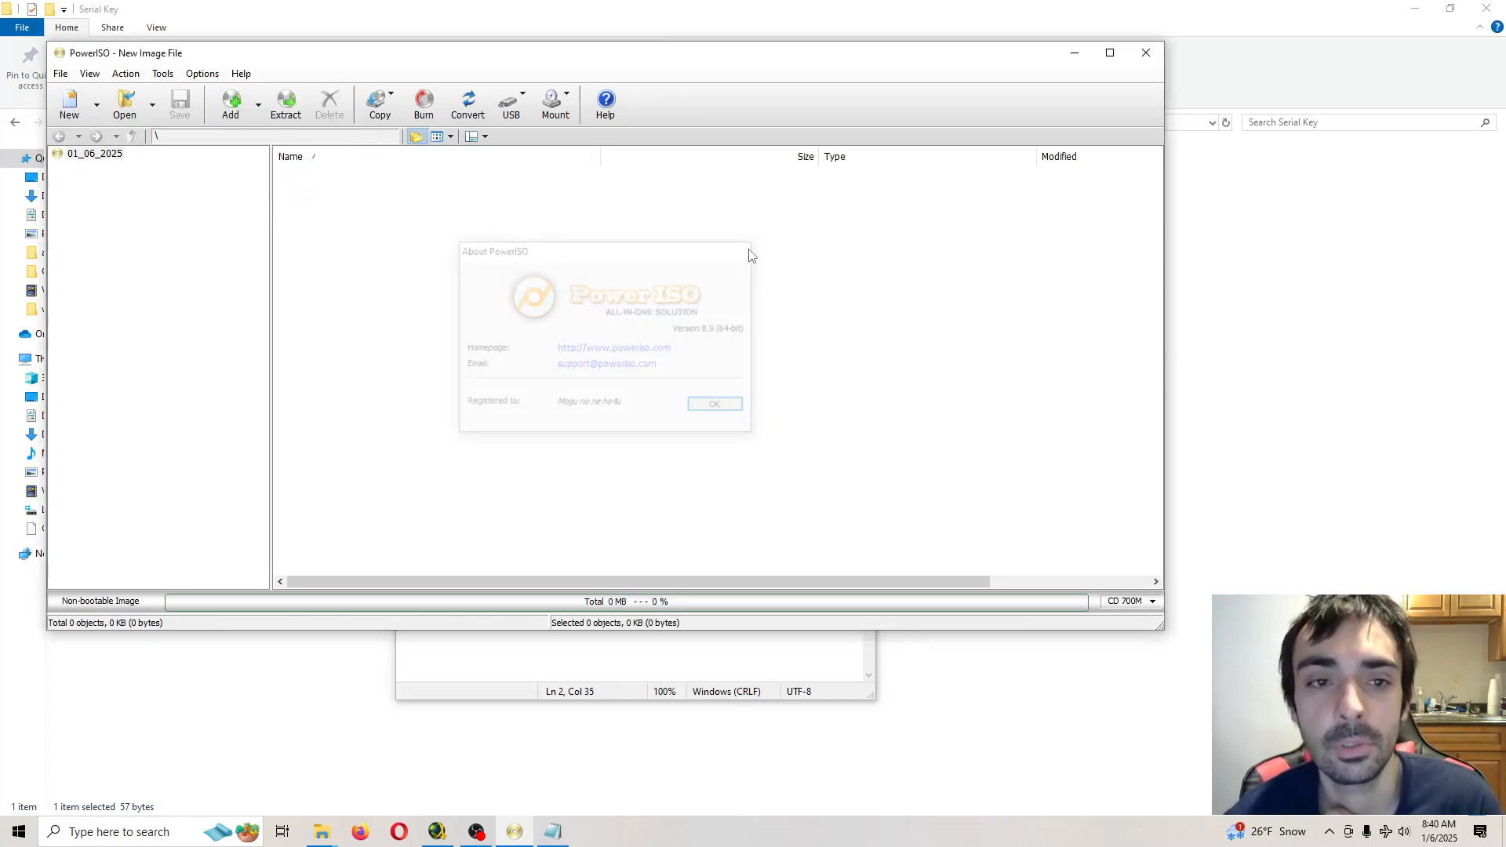
Exit PowerISO via File > Exit and close the key file in Notepad.
{"action": "left_click", "coordinate": [62, 73]}
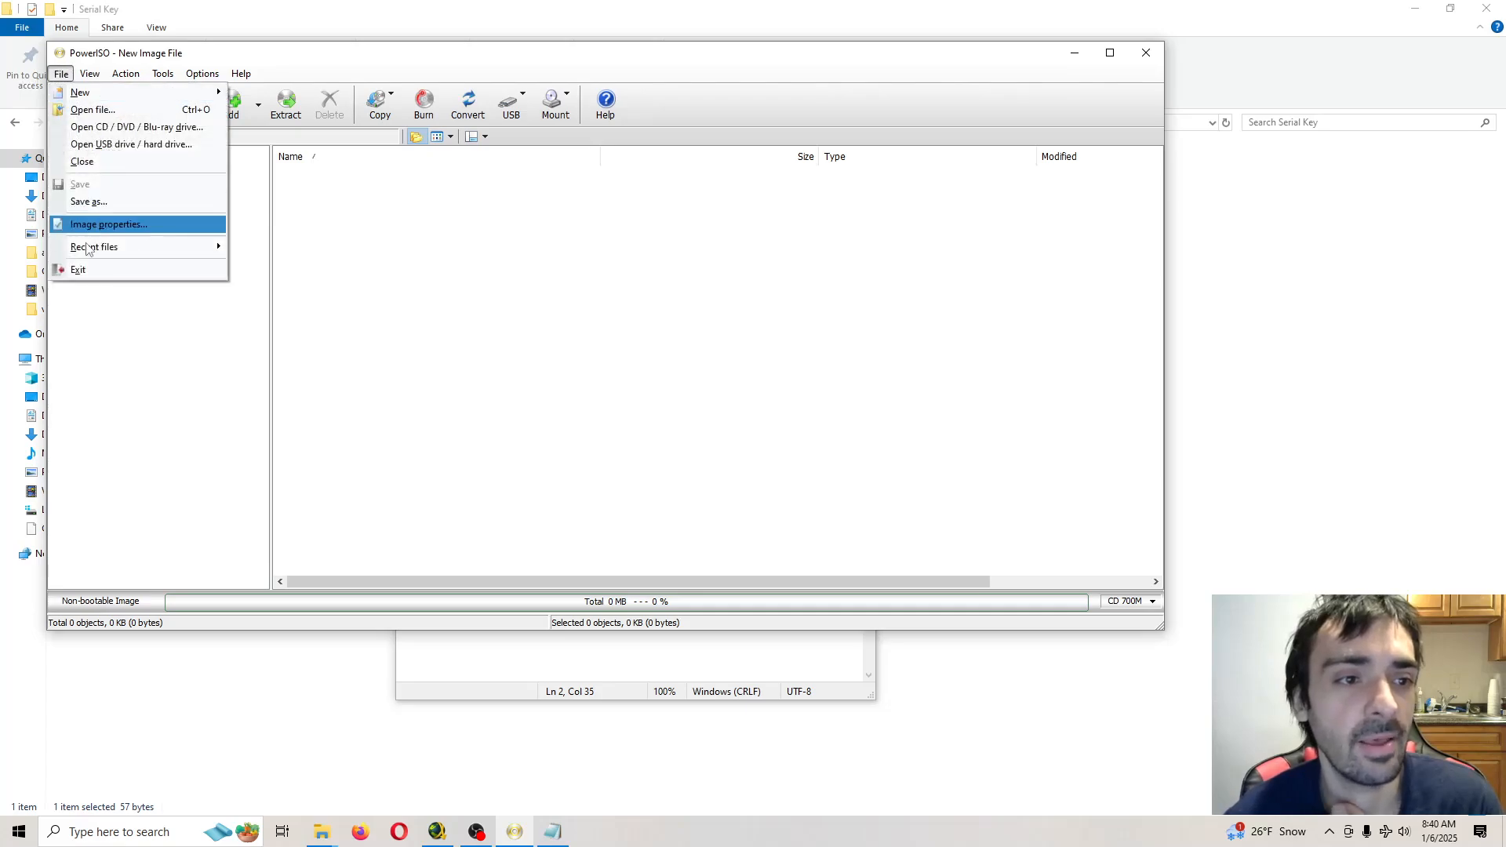
{"action": "left_click", "coordinate": [93, 269]}
{"action": "left_click", "coordinate": [857, 102]}
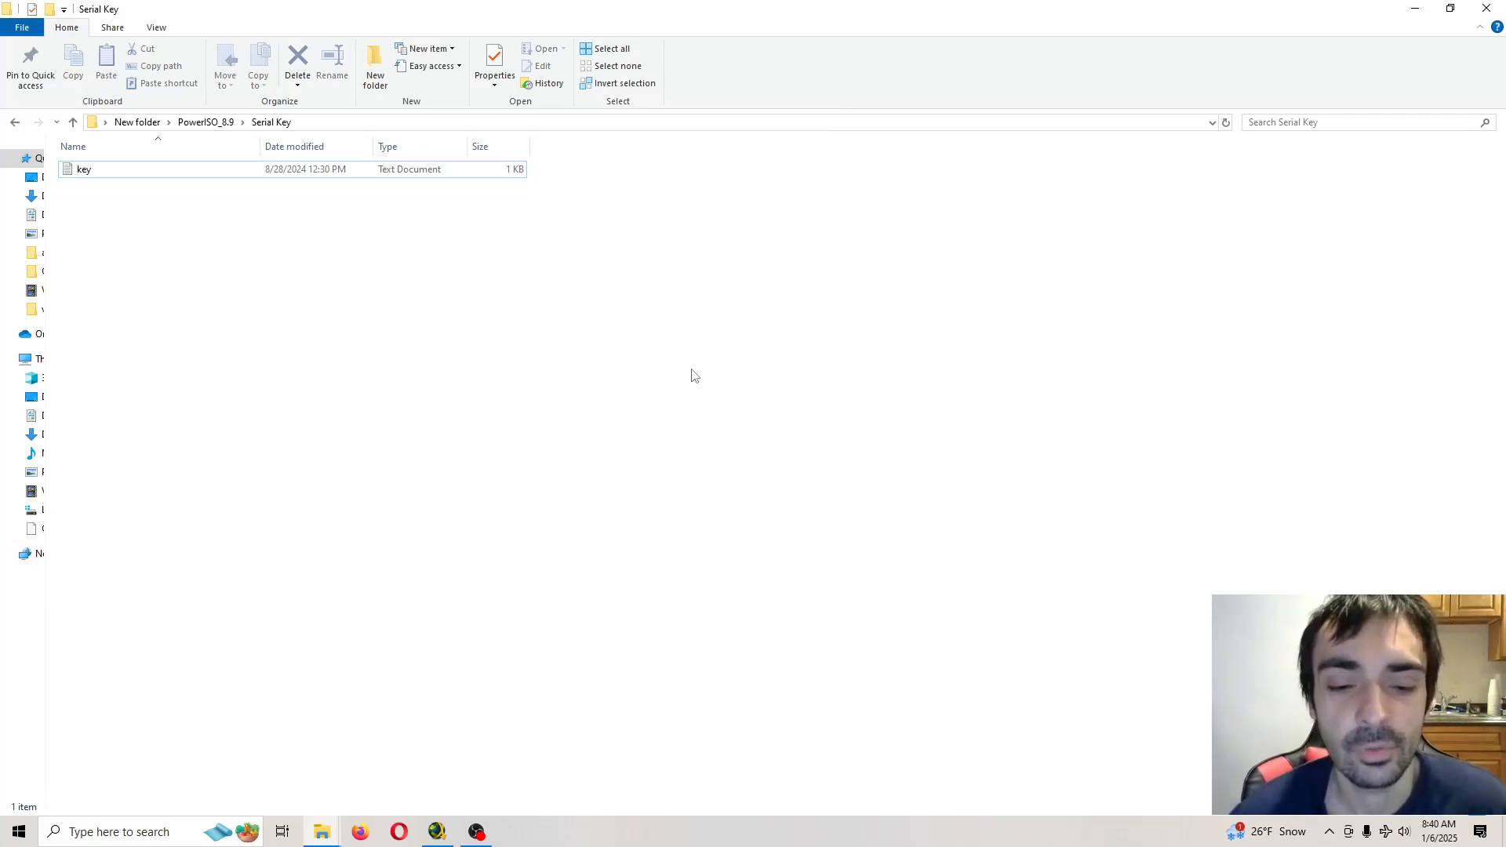
Restore the OBS Studio recording window from the taskbar.
{"action": "left_click", "coordinate": [477, 832]}
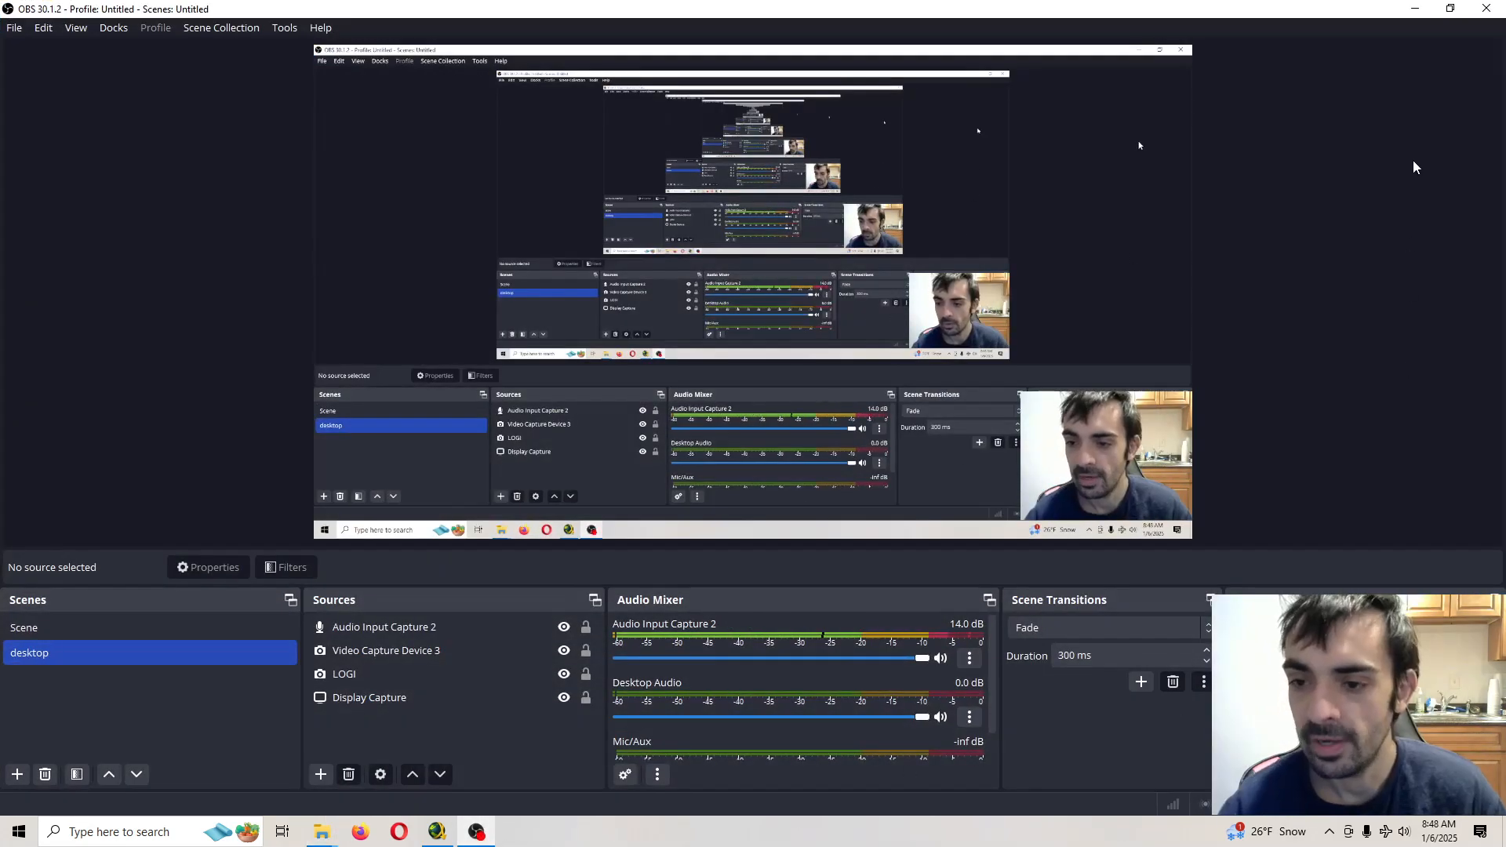
Minimize OBS, check the Wi-Fi network flyout, and return to File Explorer.
{"action": "left_click", "coordinate": [1414, 10]}
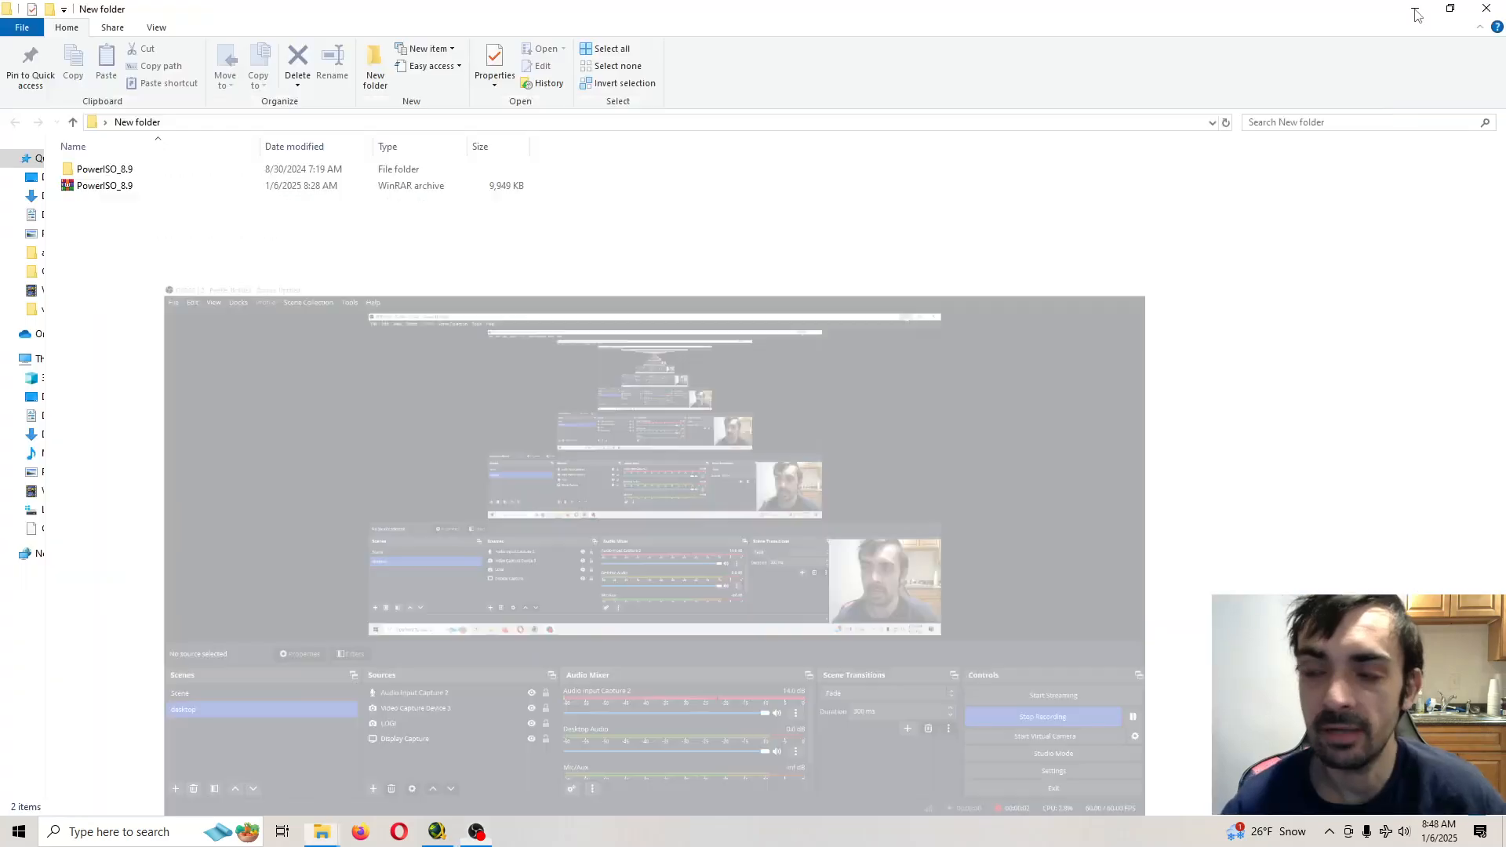
{"action": "left_click", "coordinate": [1394, 834]}
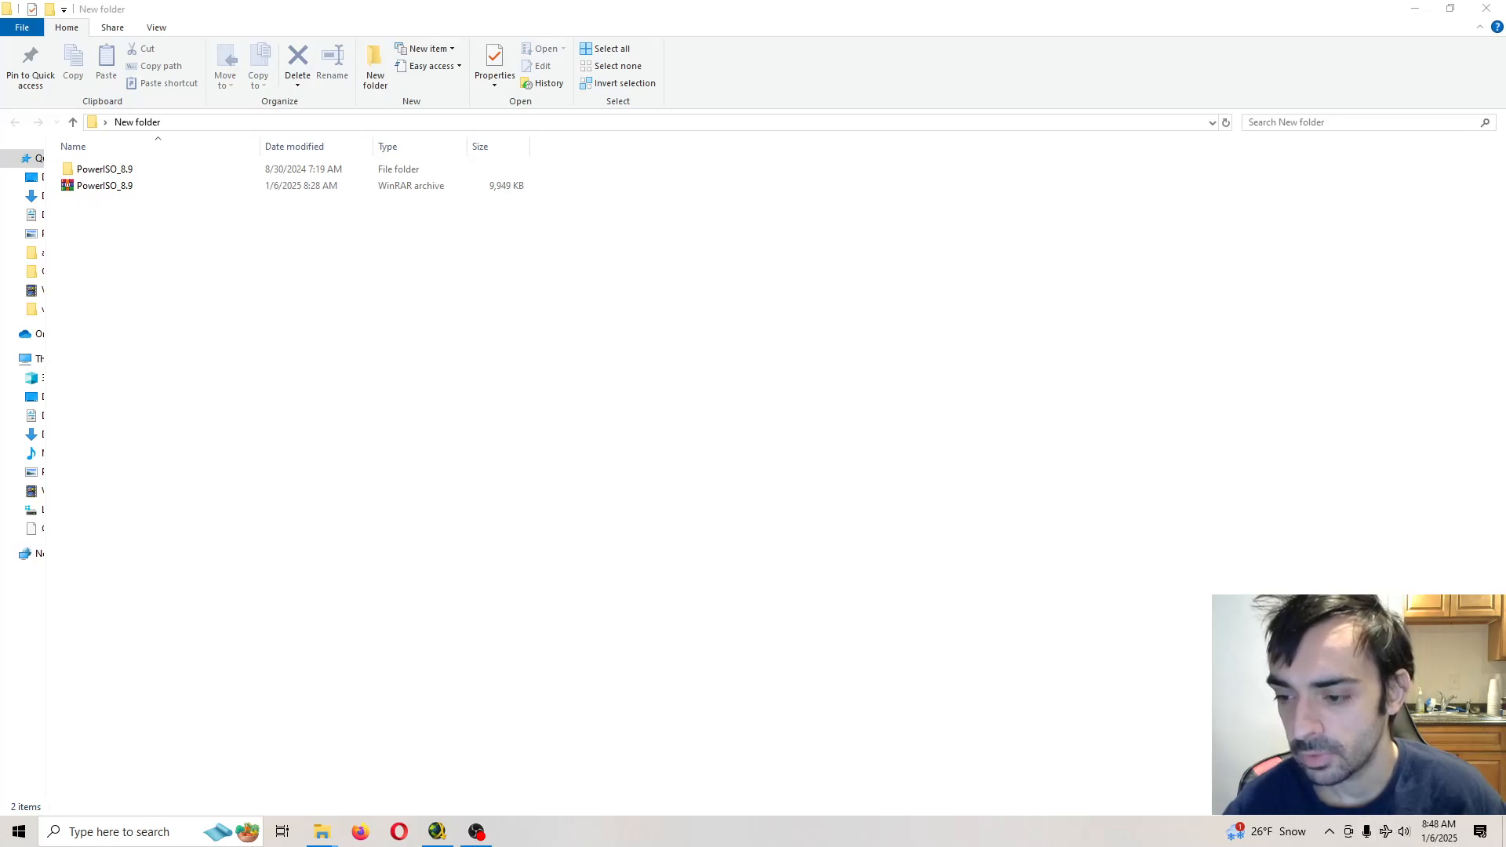
{"action": "left_click", "coordinate": [1069, 616]}
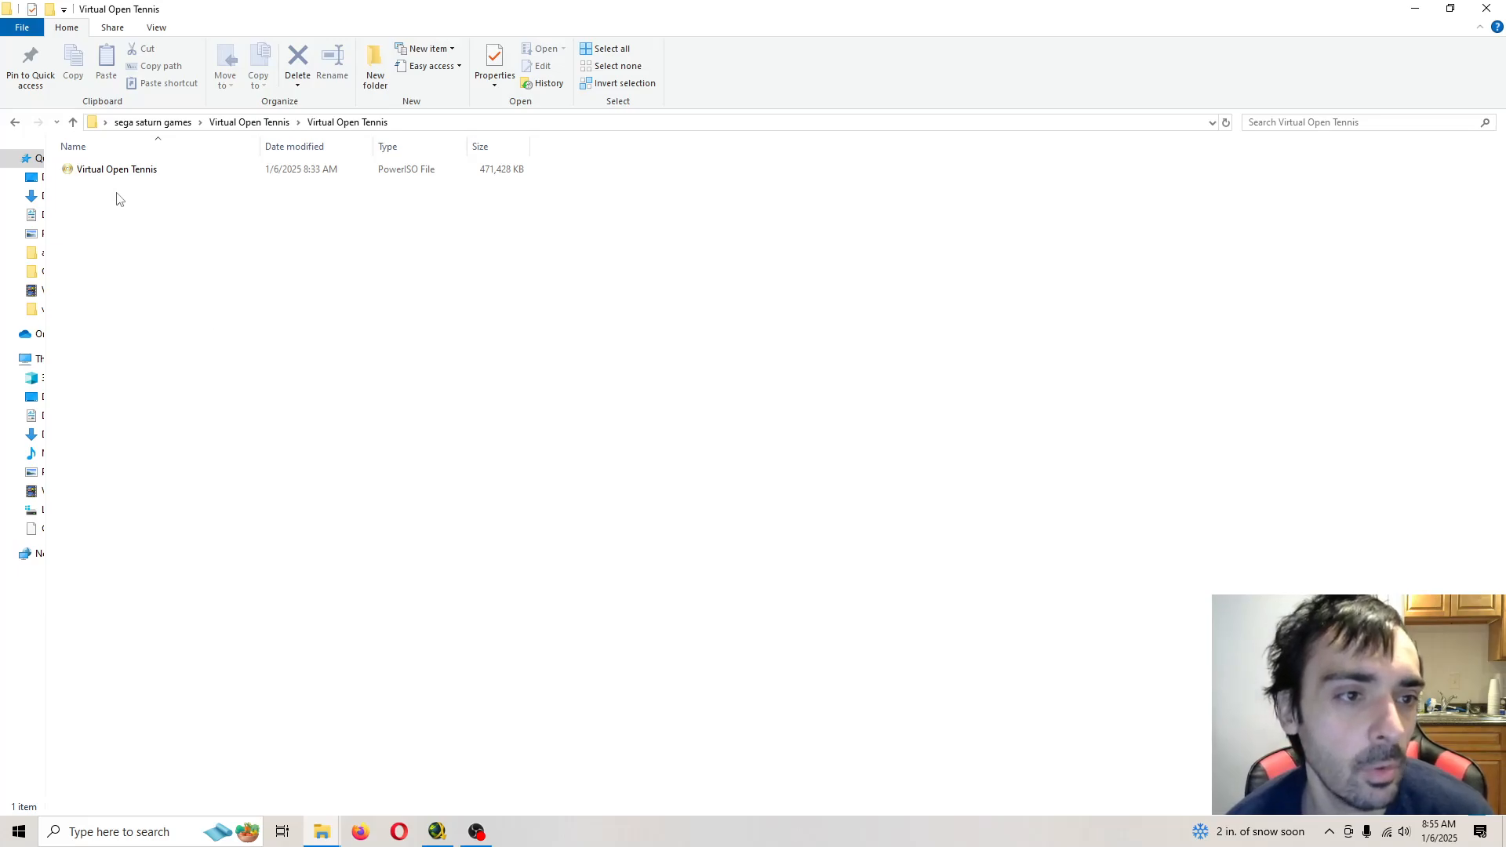
Load the Virtual Open Tennis image via PowerISO > Open with PowerISO, listing its 77 files.
{"action": "right_click", "coordinate": [113, 170]}
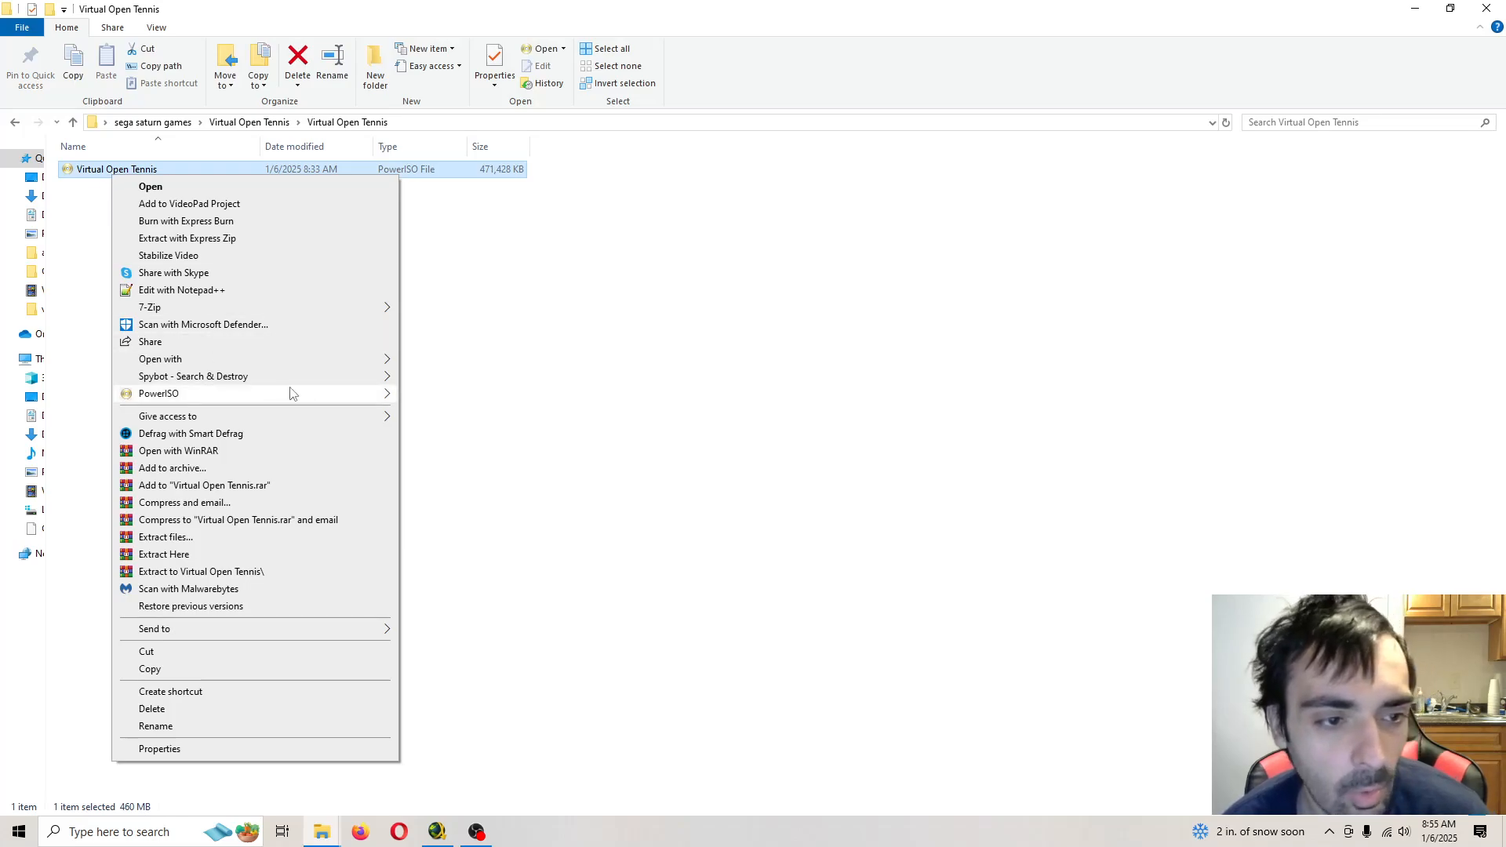
{"action": "mouse_move", "coordinate": [253, 394]}
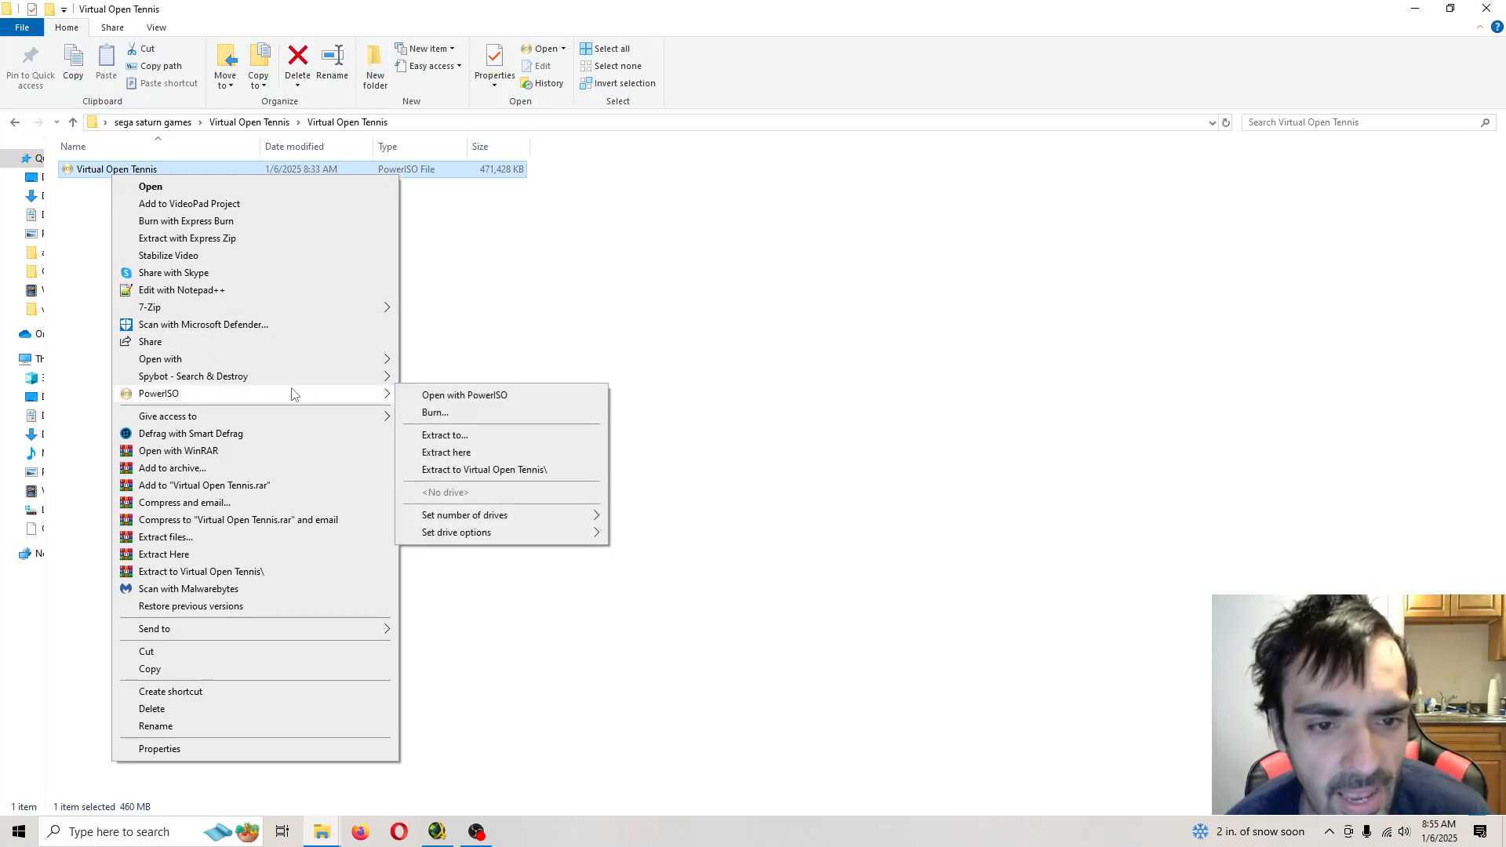
{"action": "left_click", "coordinate": [501, 400]}
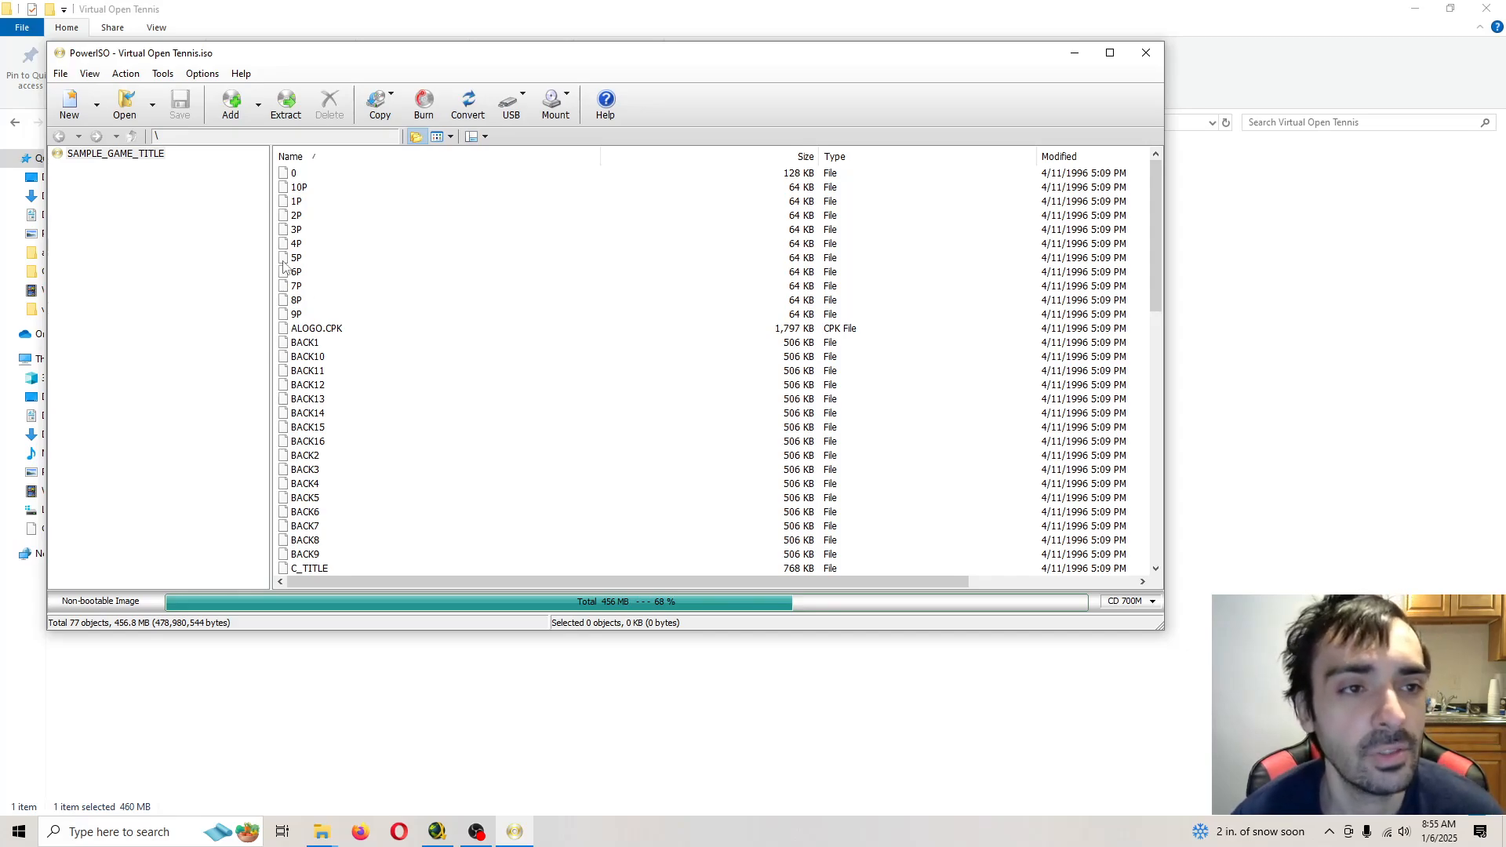
{"action": "left_click", "coordinate": [164, 73]}
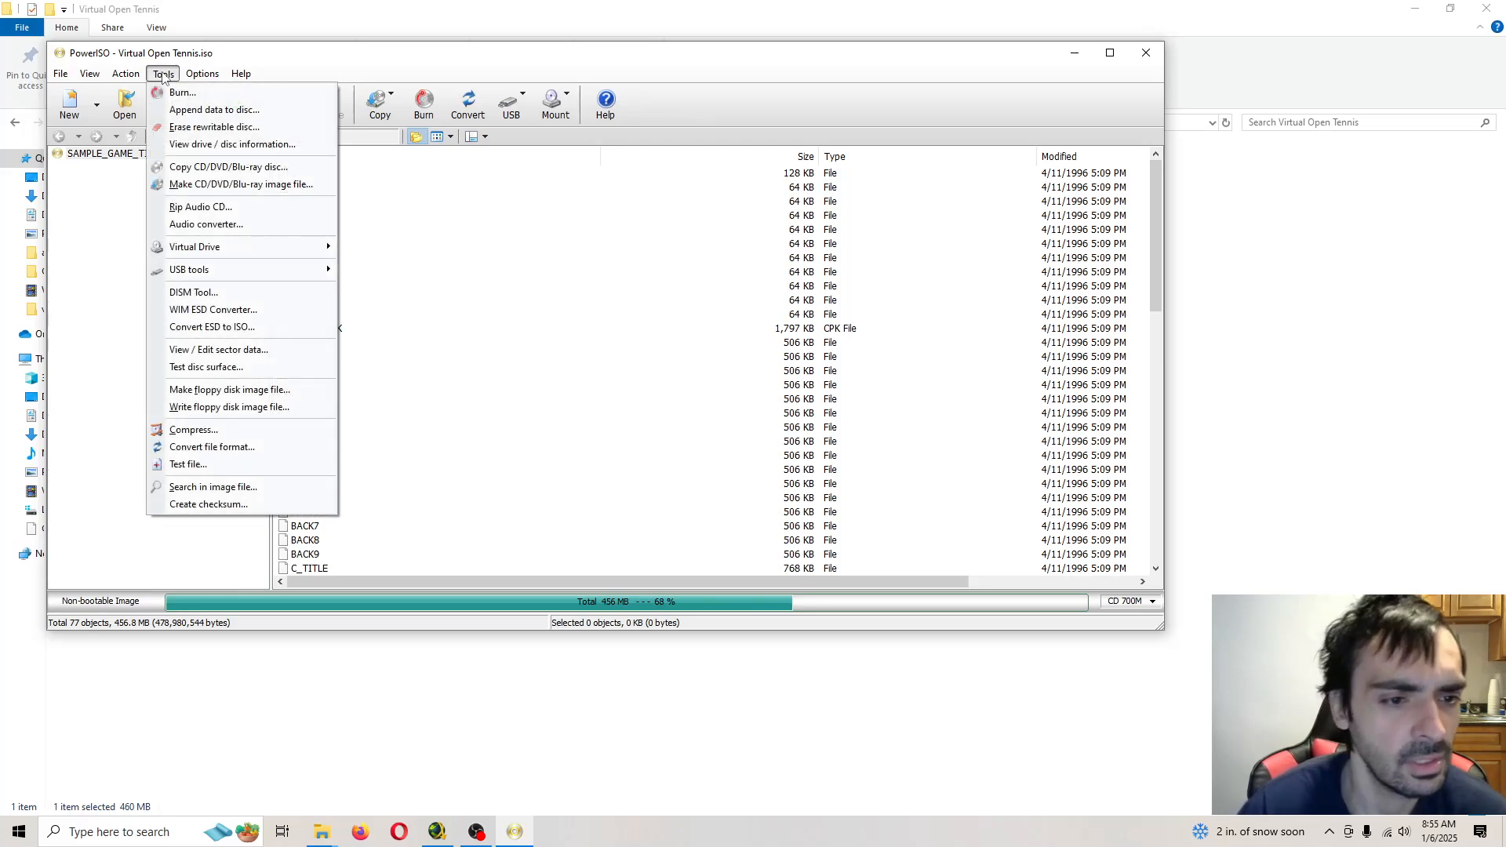
Convert the image to CDRWin Images (.BIN/.CUE) format and dismiss the success message.
{"action": "left_click", "coordinate": [265, 449]}
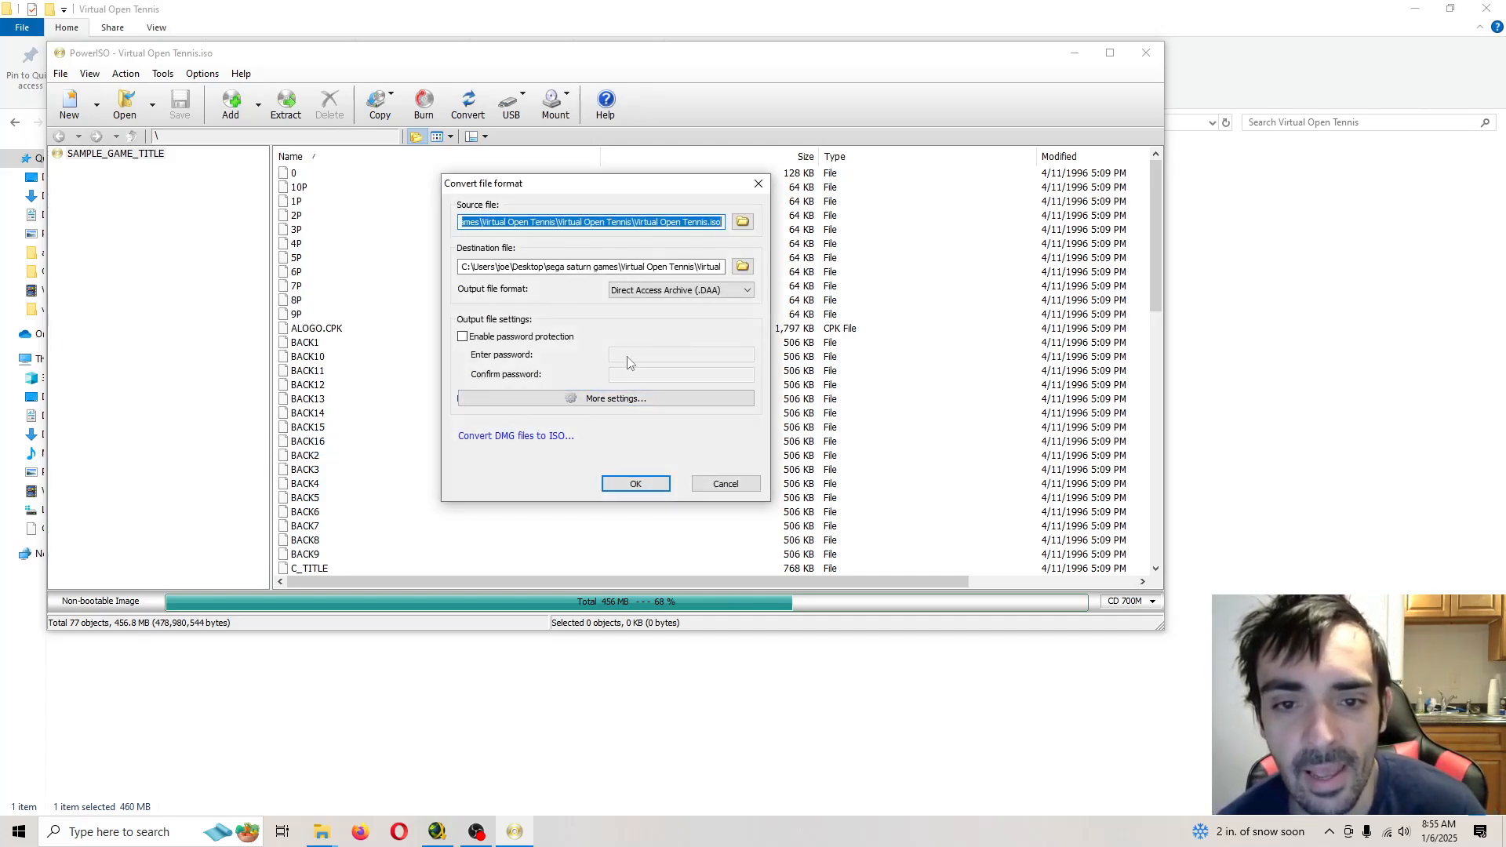
{"action": "left_click", "coordinate": [746, 290]}
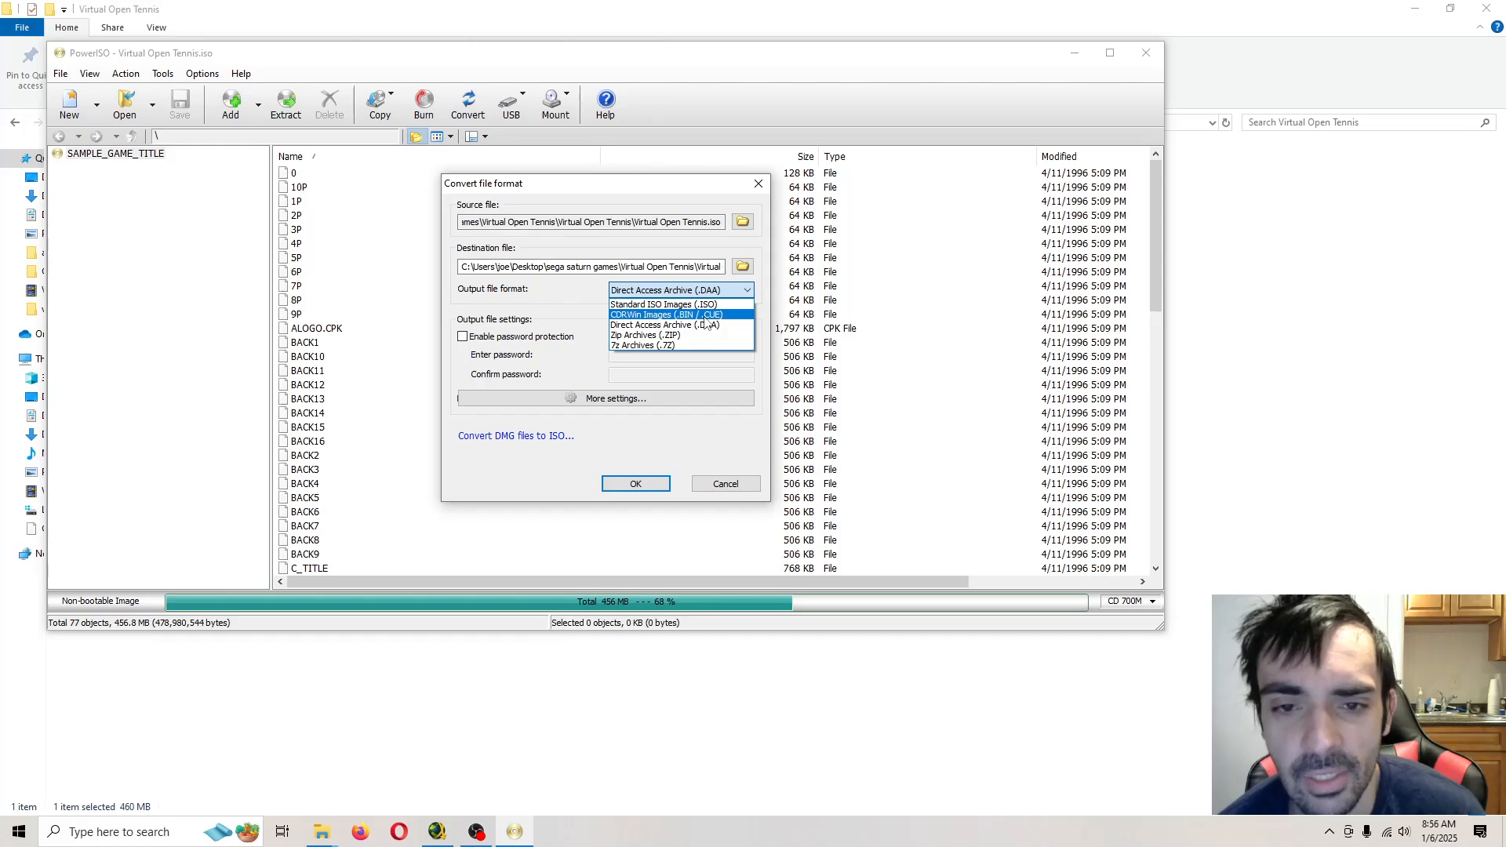
{"action": "left_click", "coordinate": [705, 316]}
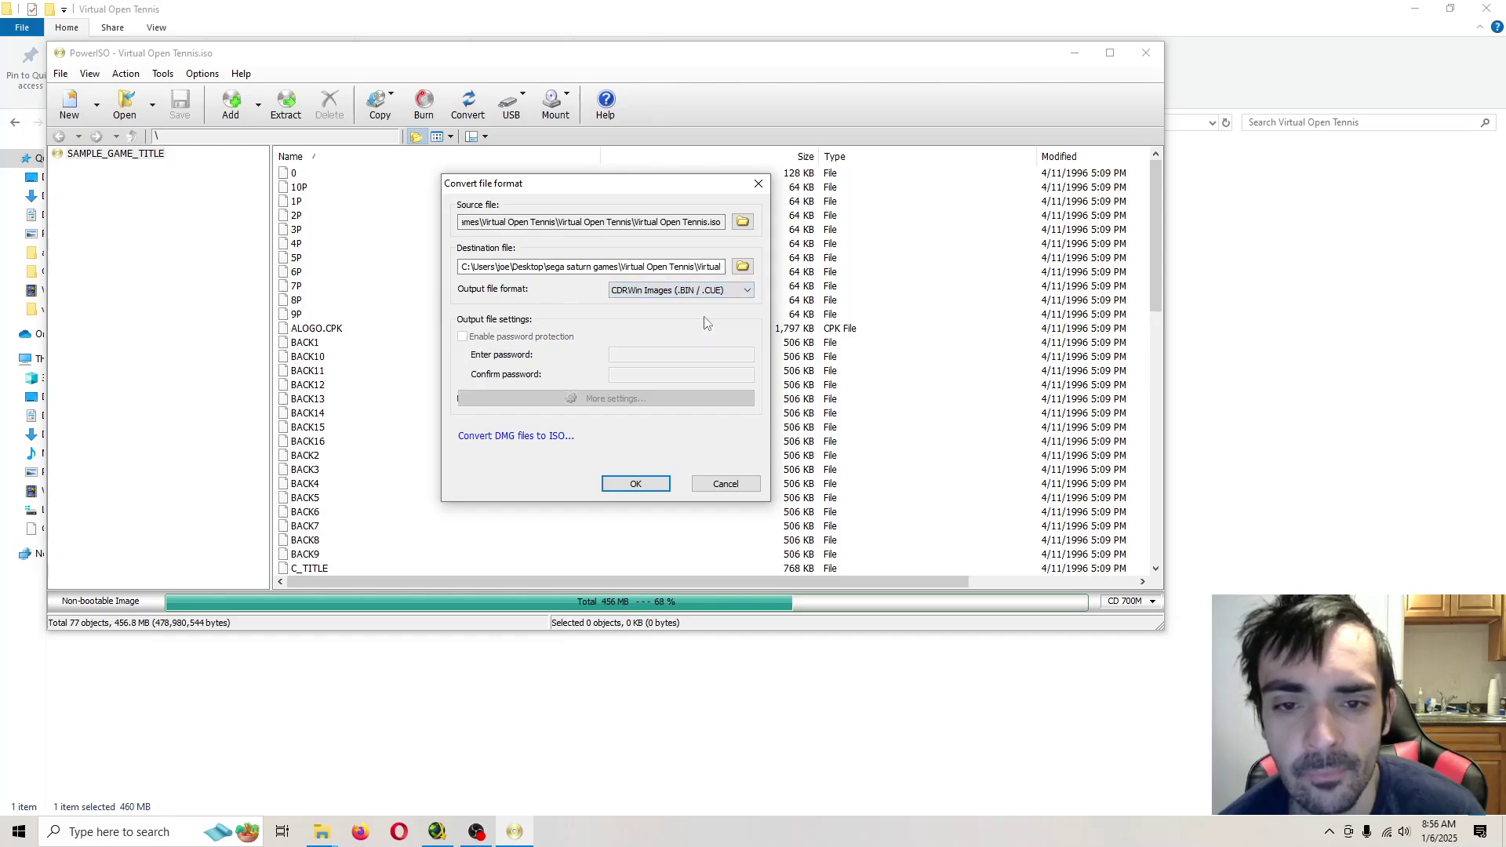
{"action": "left_click", "coordinate": [648, 487]}
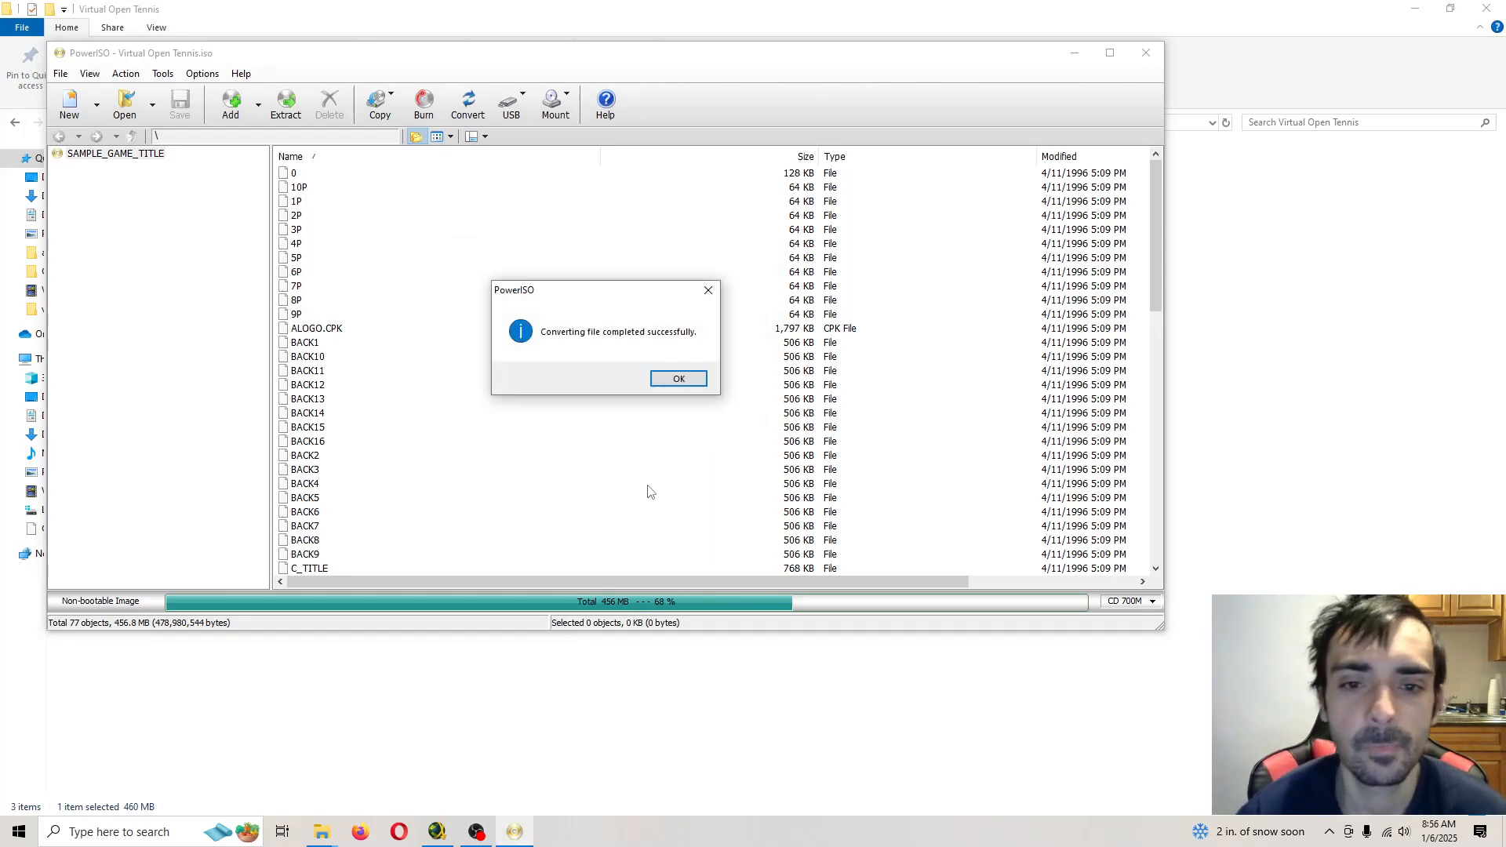
{"action": "left_click", "coordinate": [681, 379]}
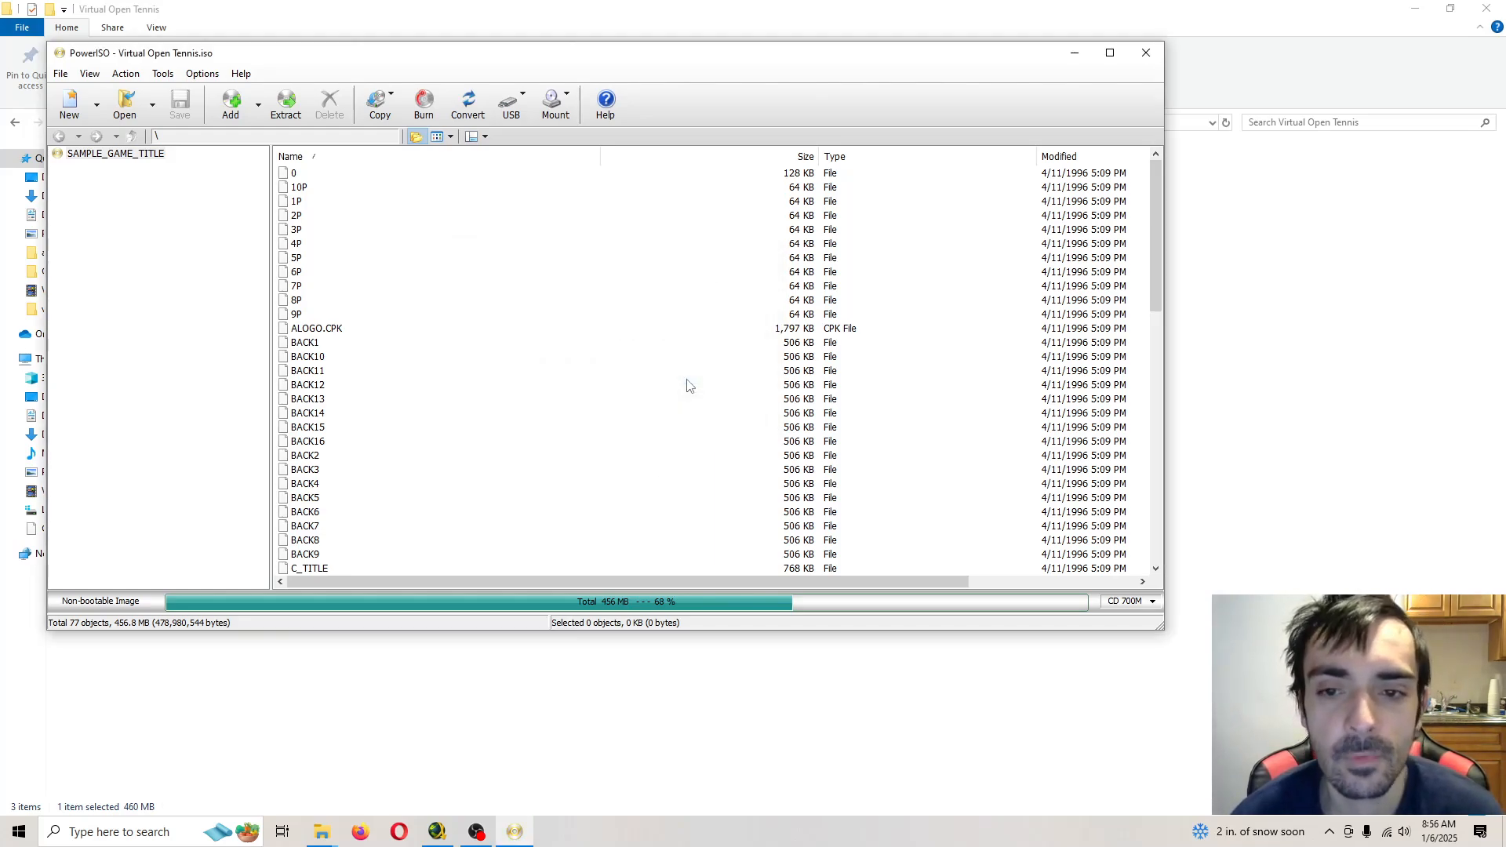
Return to the folder and check the newly created BIN and CUE files.
{"action": "left_click", "coordinate": [1146, 53]}
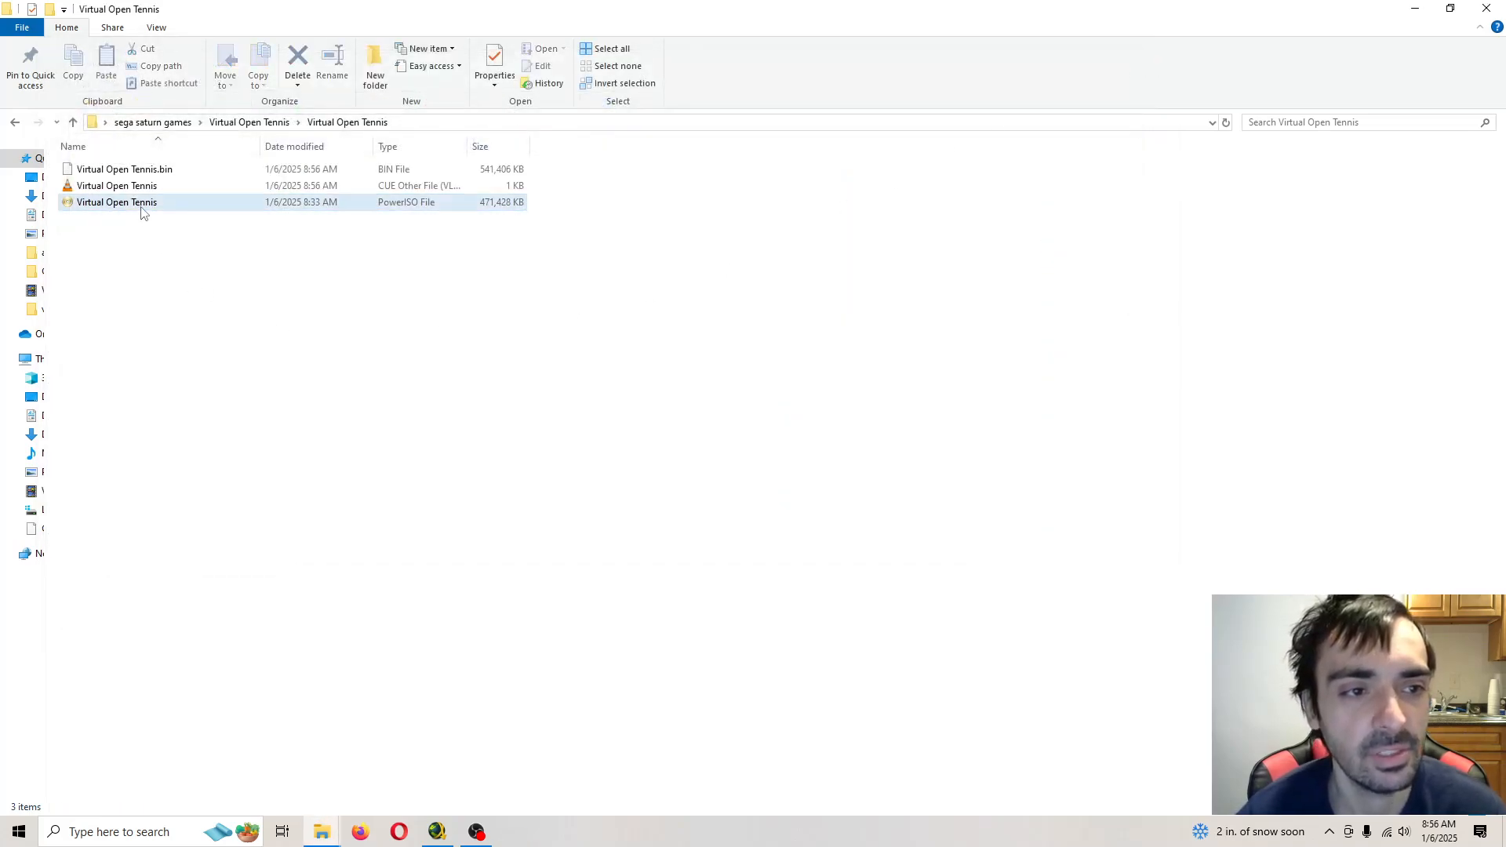
{"action": "left_click", "coordinate": [135, 186]}
{"action": "left_click", "coordinate": [139, 171]}
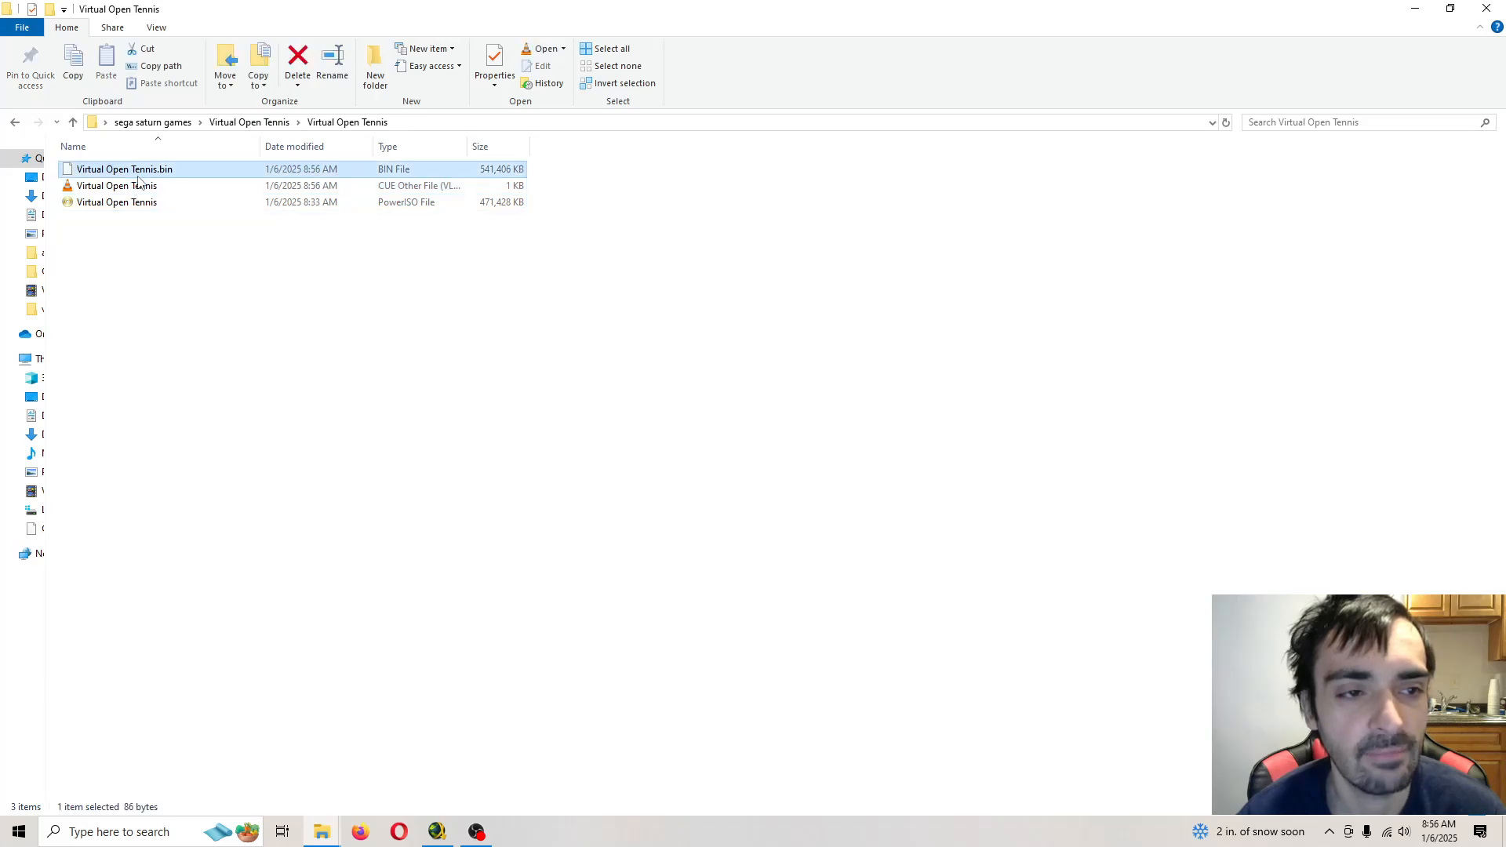
{"action": "left_click", "coordinate": [295, 398]}
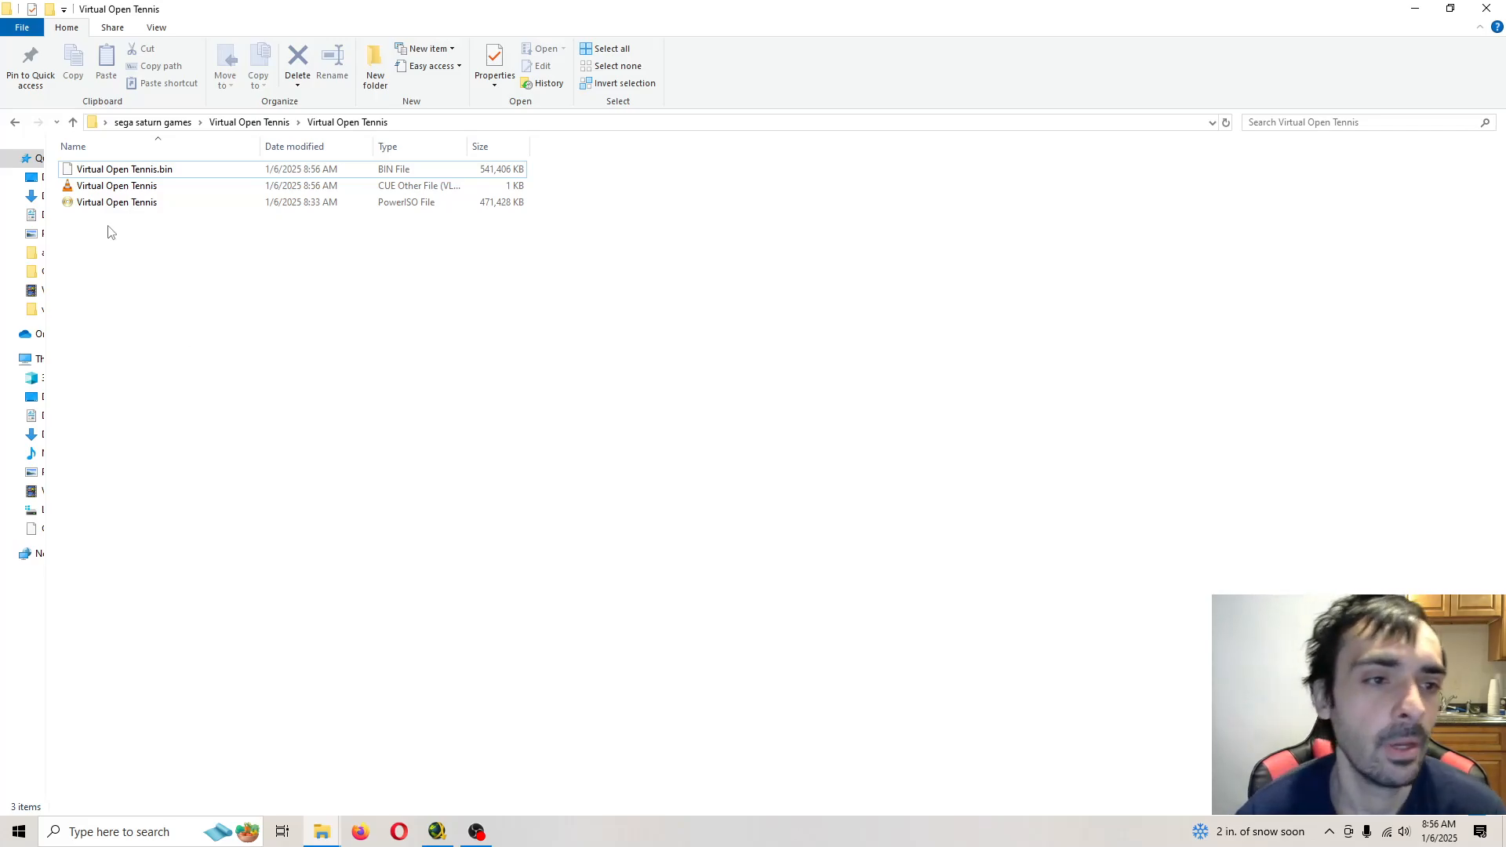
Grab the game's name from the original image file via Rename without renaming it.
{"action": "right_click", "coordinate": [115, 205]}
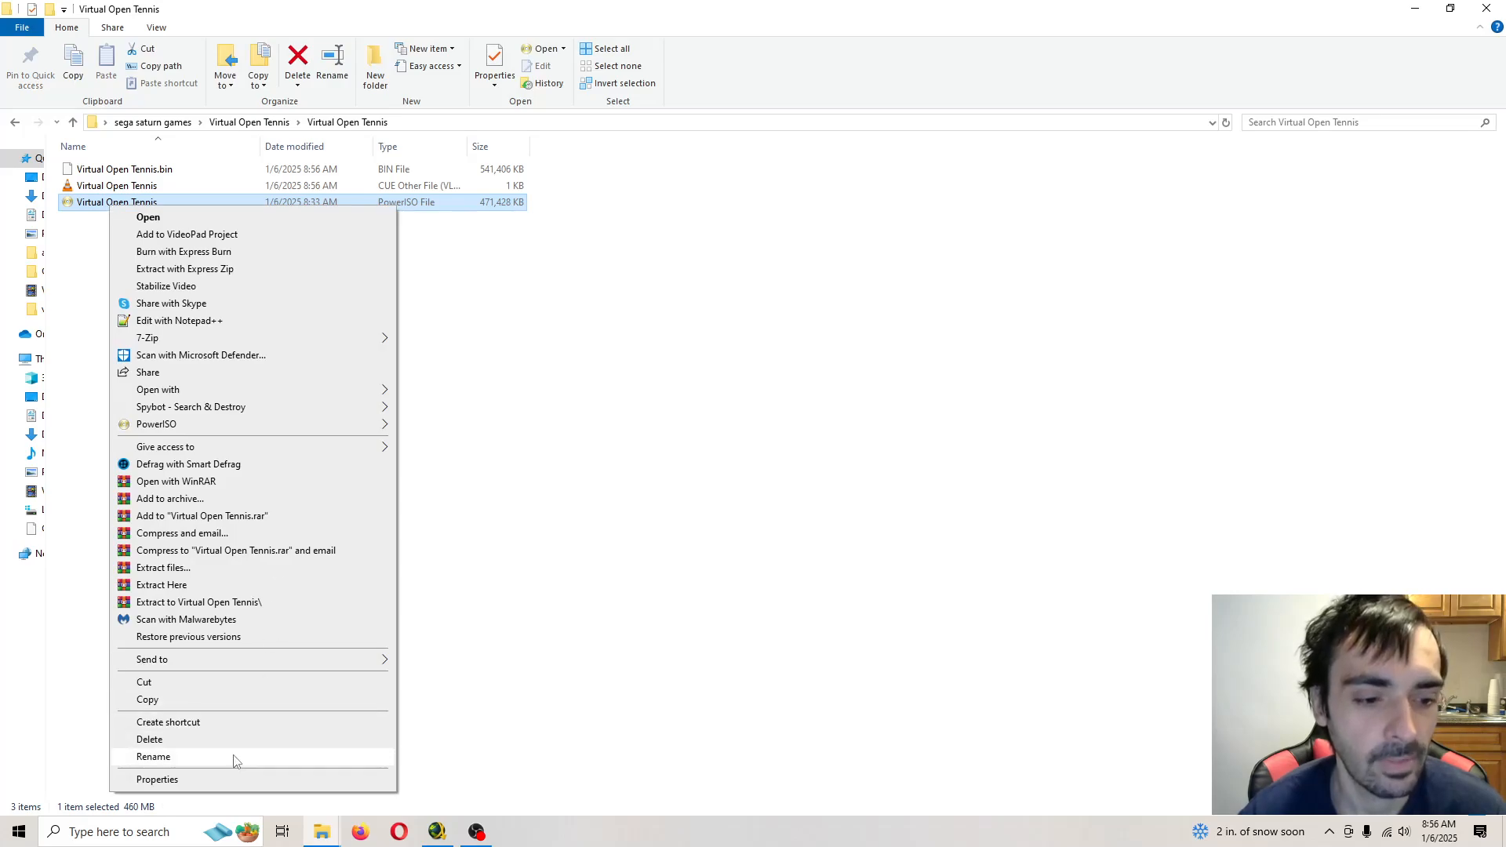
{"action": "left_click", "coordinate": [188, 758]}
{"action": "right_click", "coordinate": [121, 206]}
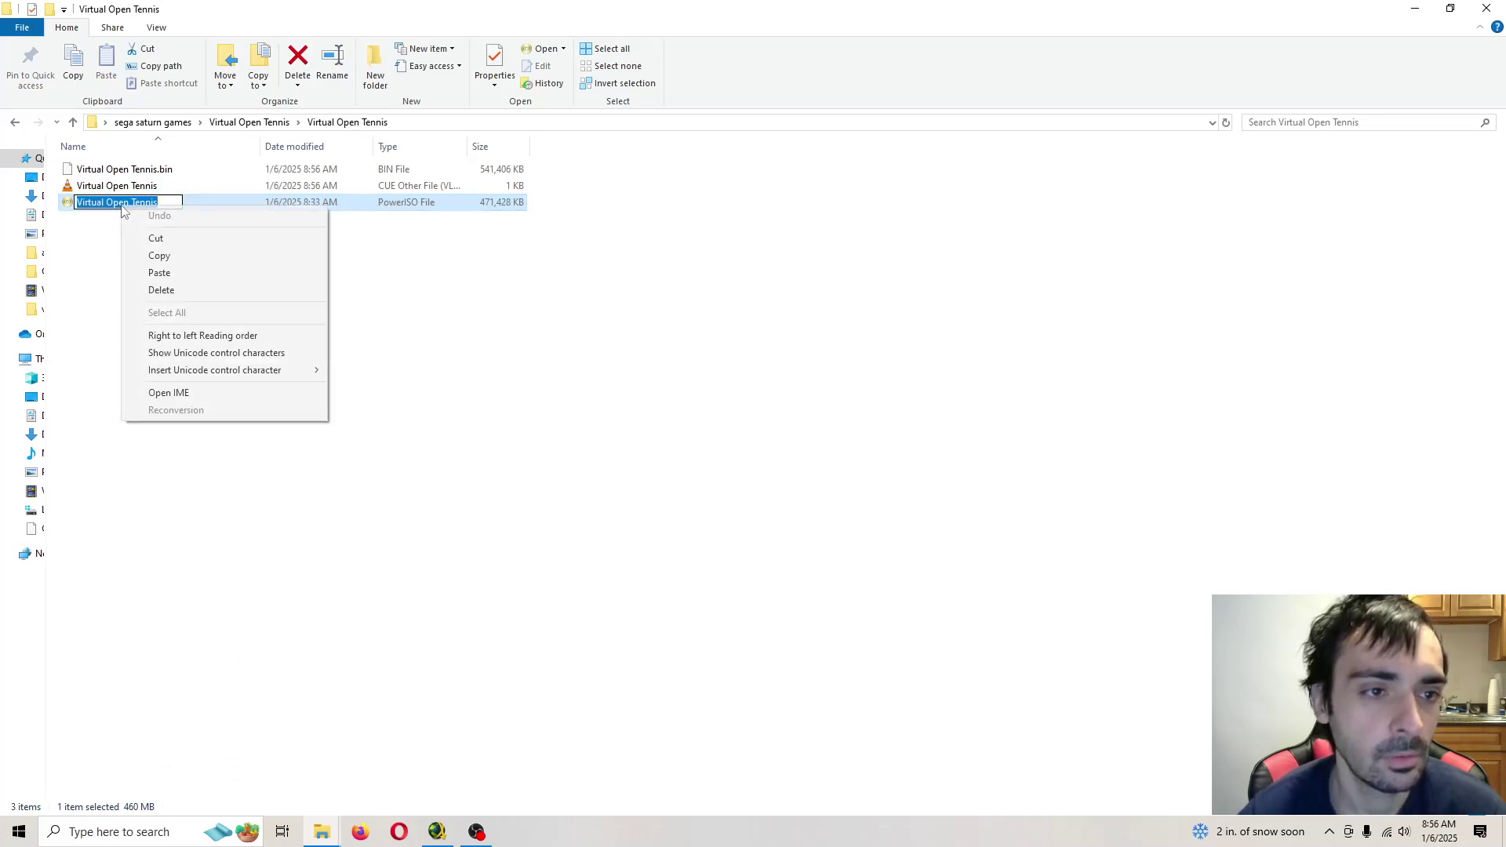
{"action": "left_click", "coordinate": [174, 265]}
{"action": "left_click", "coordinate": [168, 300]}
Create a new folder named Virtual Open Tennis.
{"action": "right_click", "coordinate": [169, 300]}
{"action": "mouse_move", "coordinate": [206, 483]}
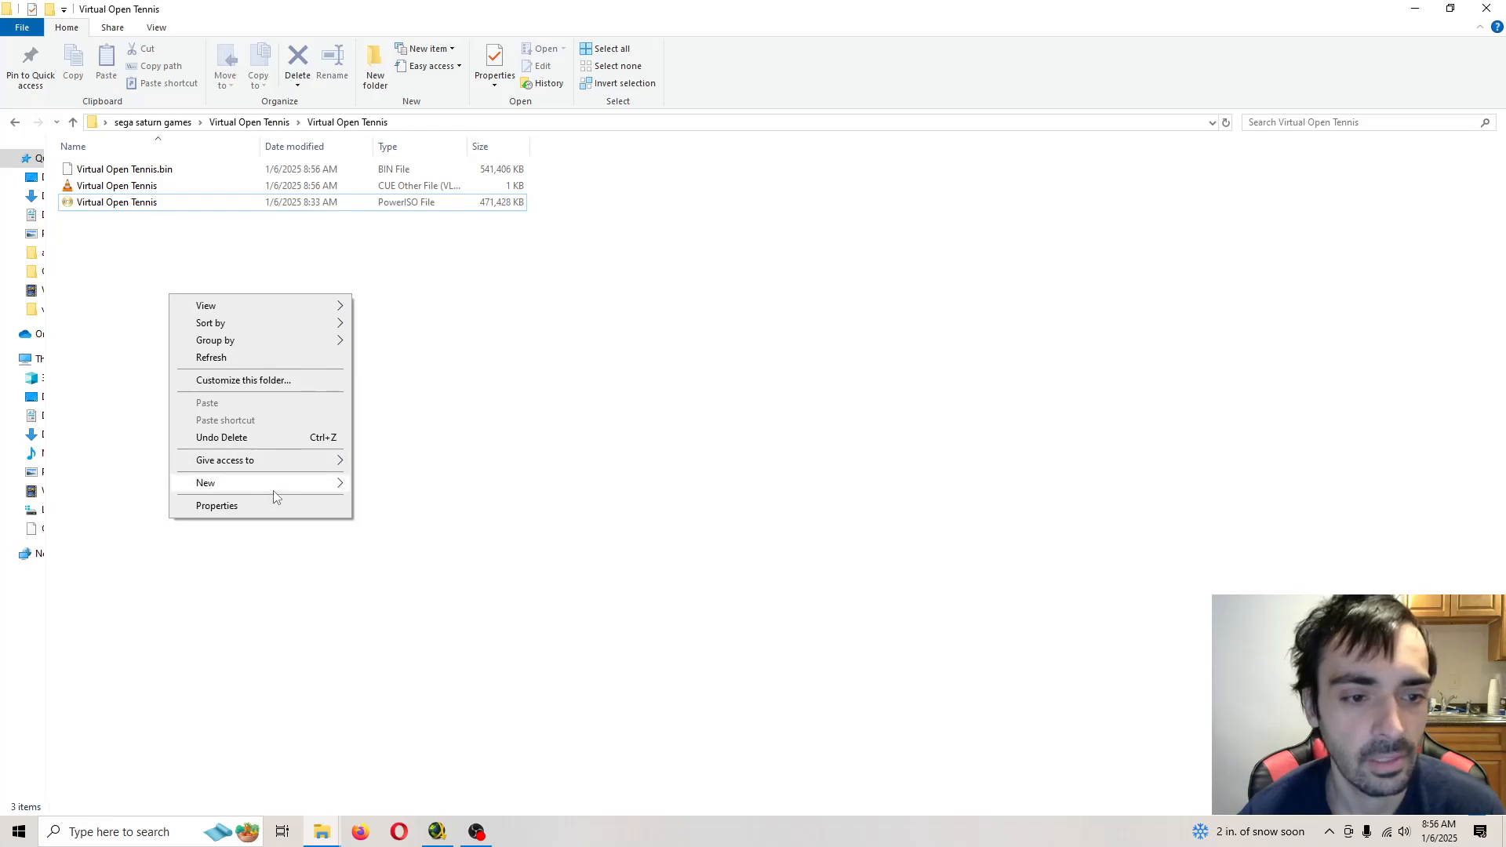
{"action": "left_click", "coordinate": [388, 484]}
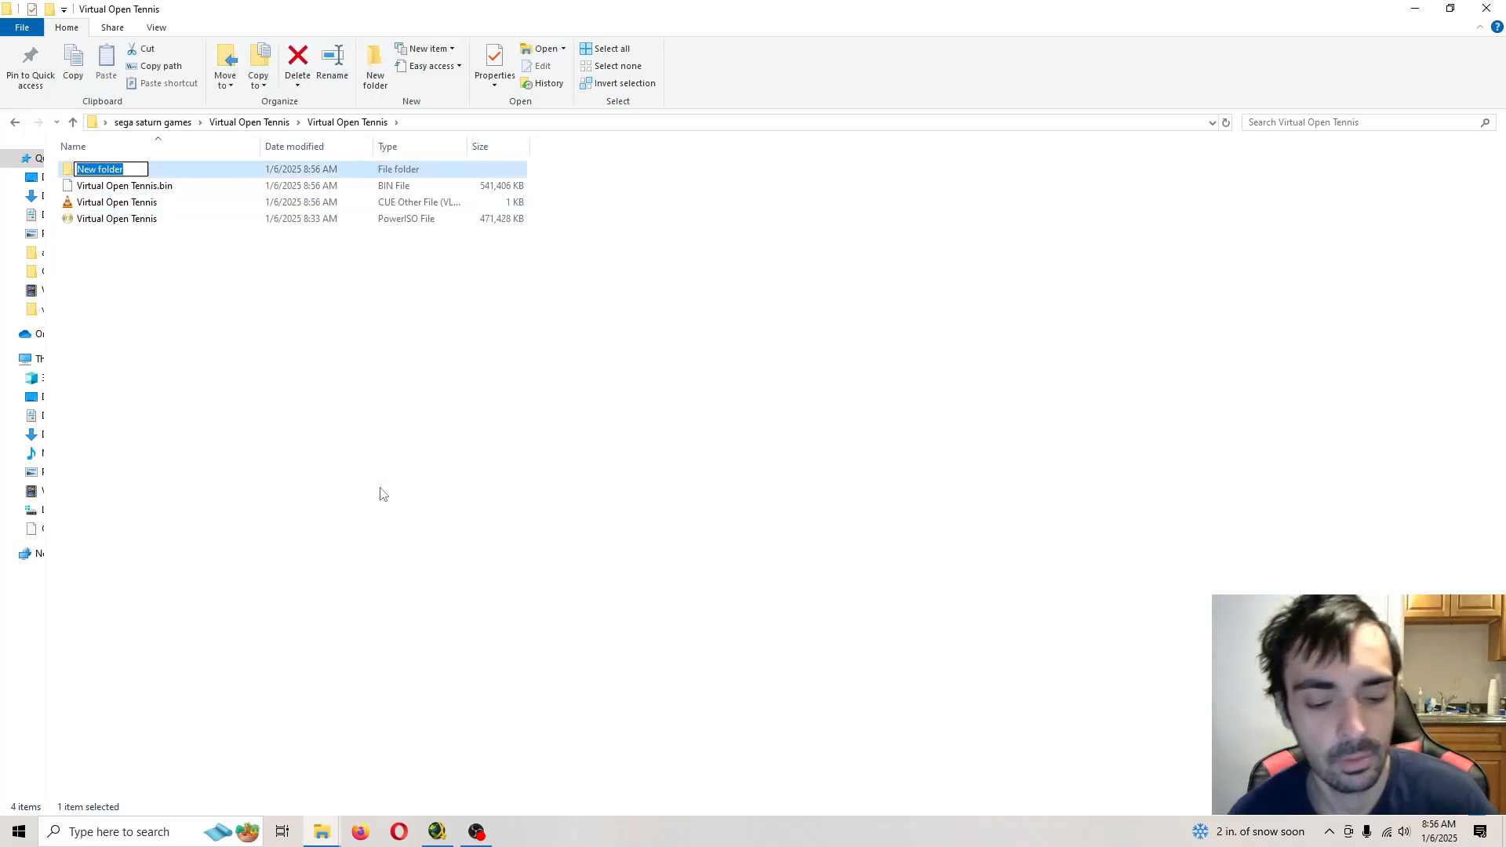
{"action": "type", "text": "Virtual Open Tennis"}
{"action": "left_click", "coordinate": [179, 280]}
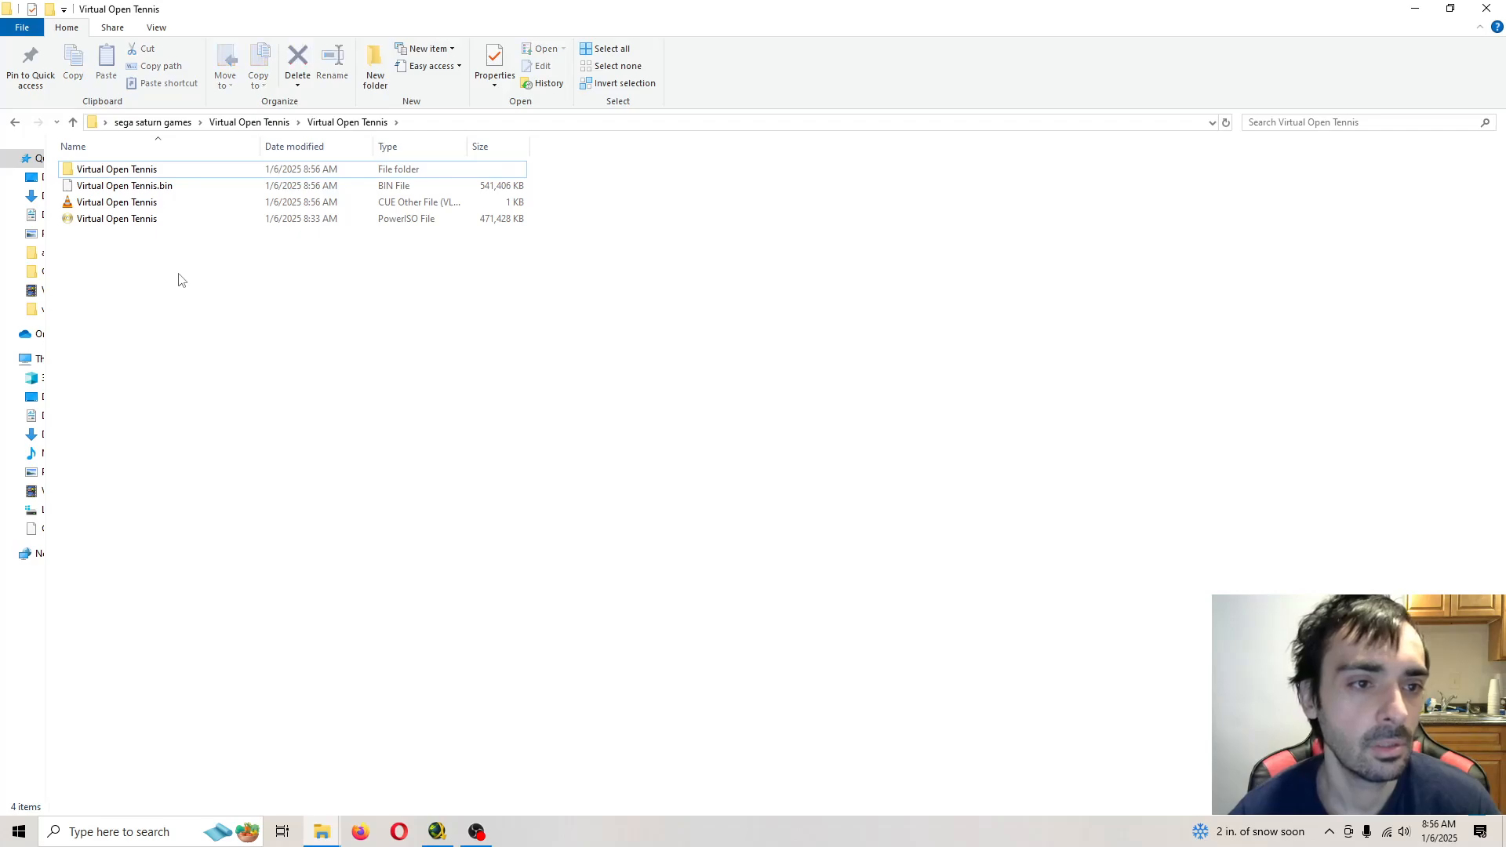
Move the BIN and CUE files into Virtual Open Tennis and copy that folder.
{"action": "left_click", "coordinate": [135, 204]}
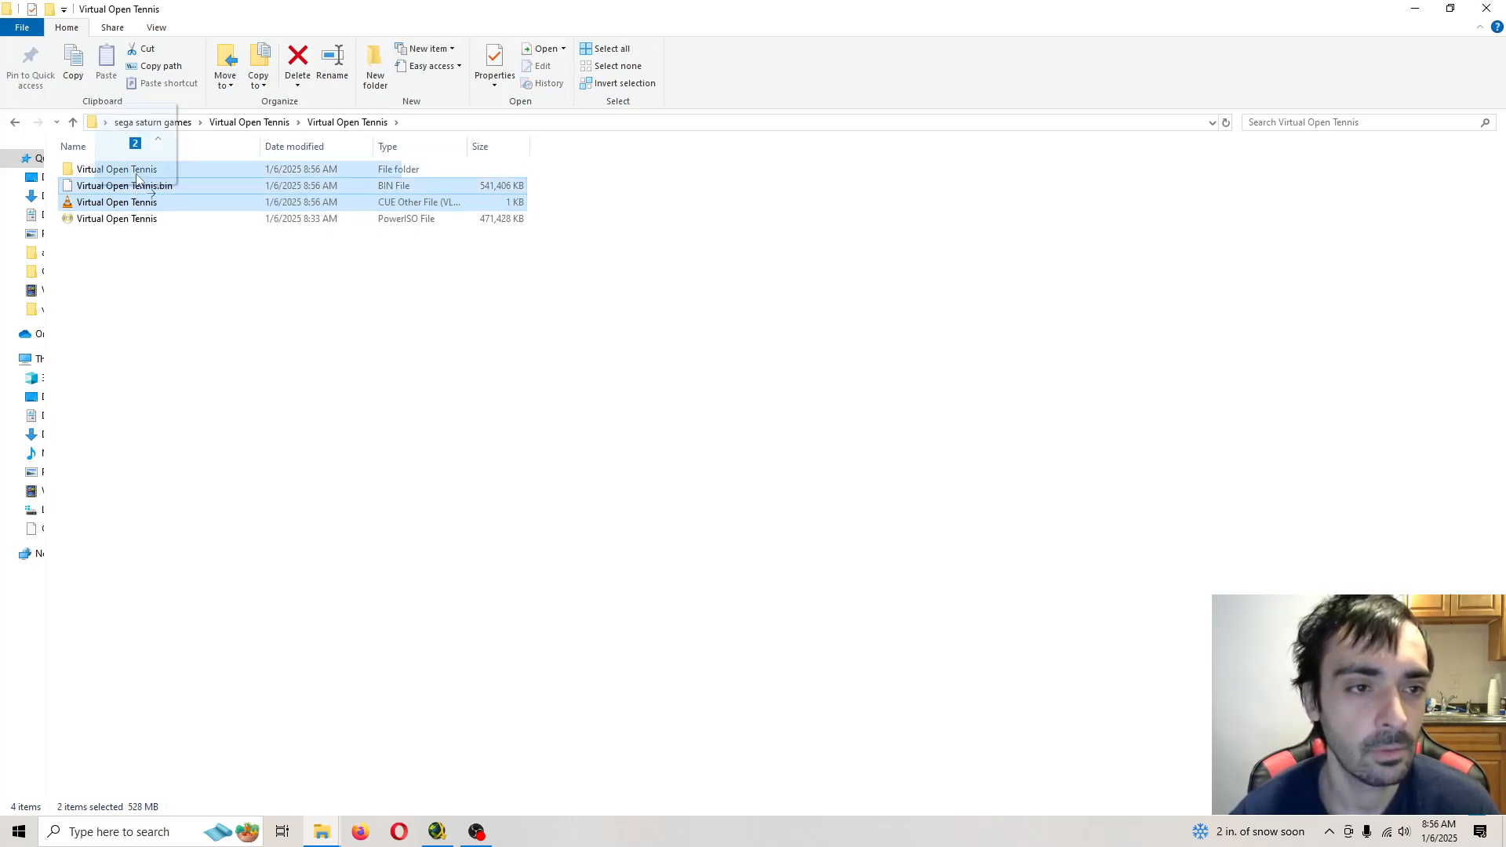
{"action": "left_click_drag", "start_coordinate": [139, 192], "coordinate": [138, 172]}
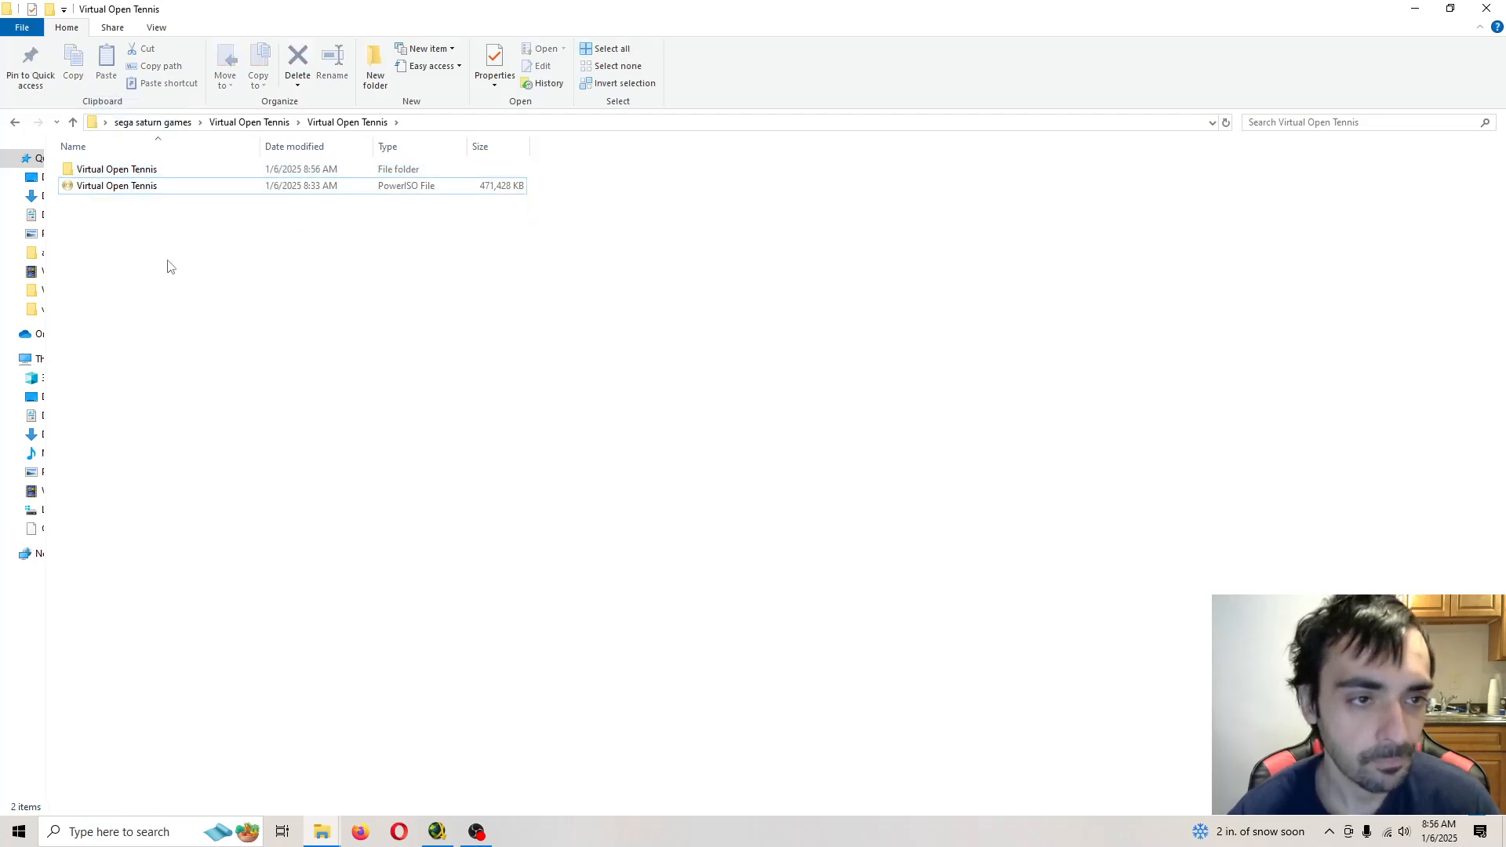
{"action": "left_click", "coordinate": [150, 172]}
{"action": "right_click", "coordinate": [150, 173]}
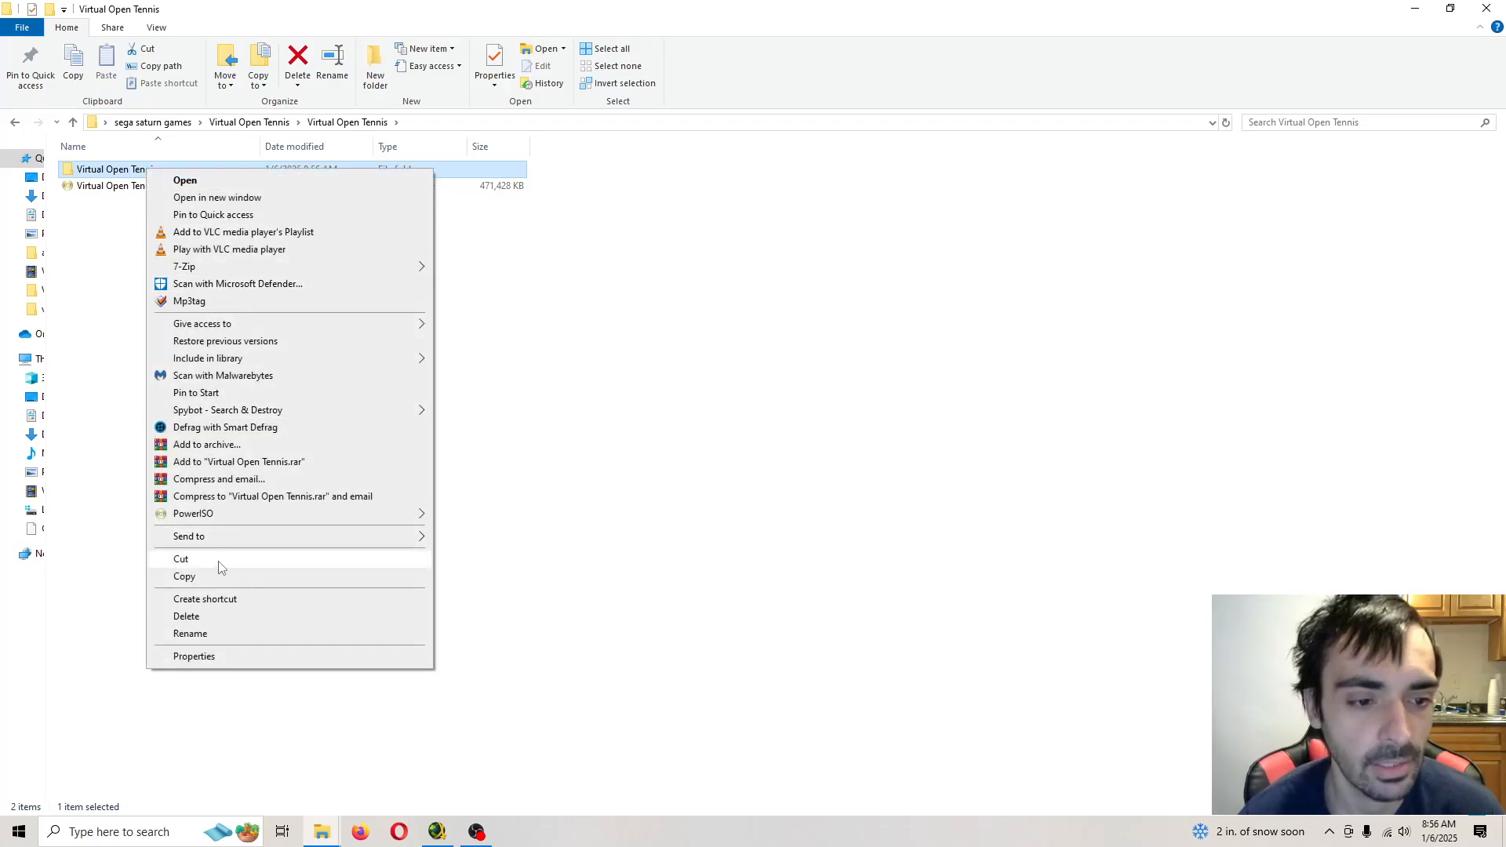
{"action": "left_click", "coordinate": [183, 579]}
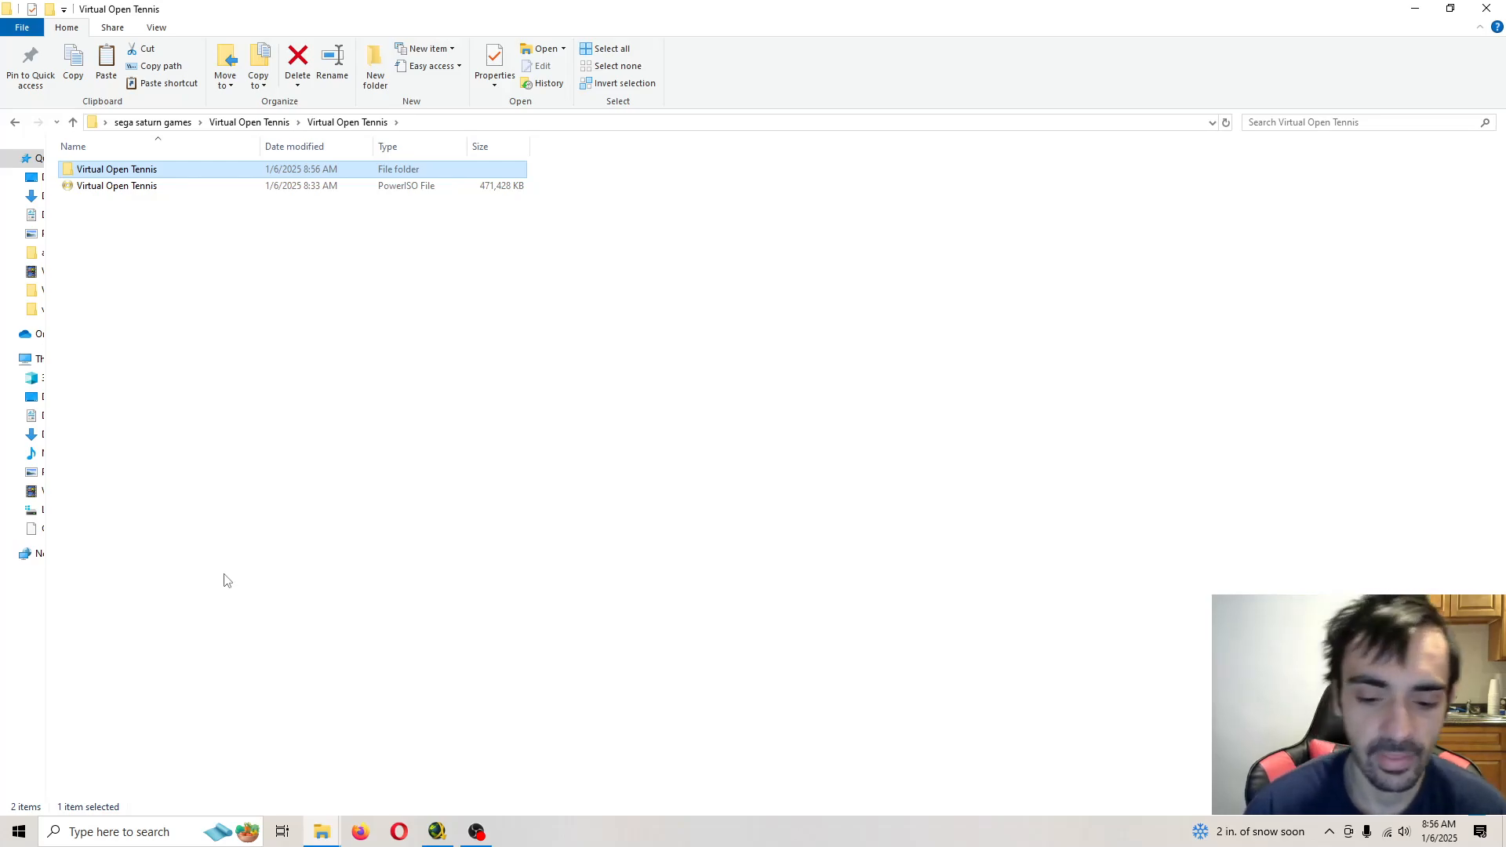
Browse to USB Drive (E:) > SAROO > ISO, the games folder on the SD card.
{"action": "left_click", "coordinate": [270, 487]}
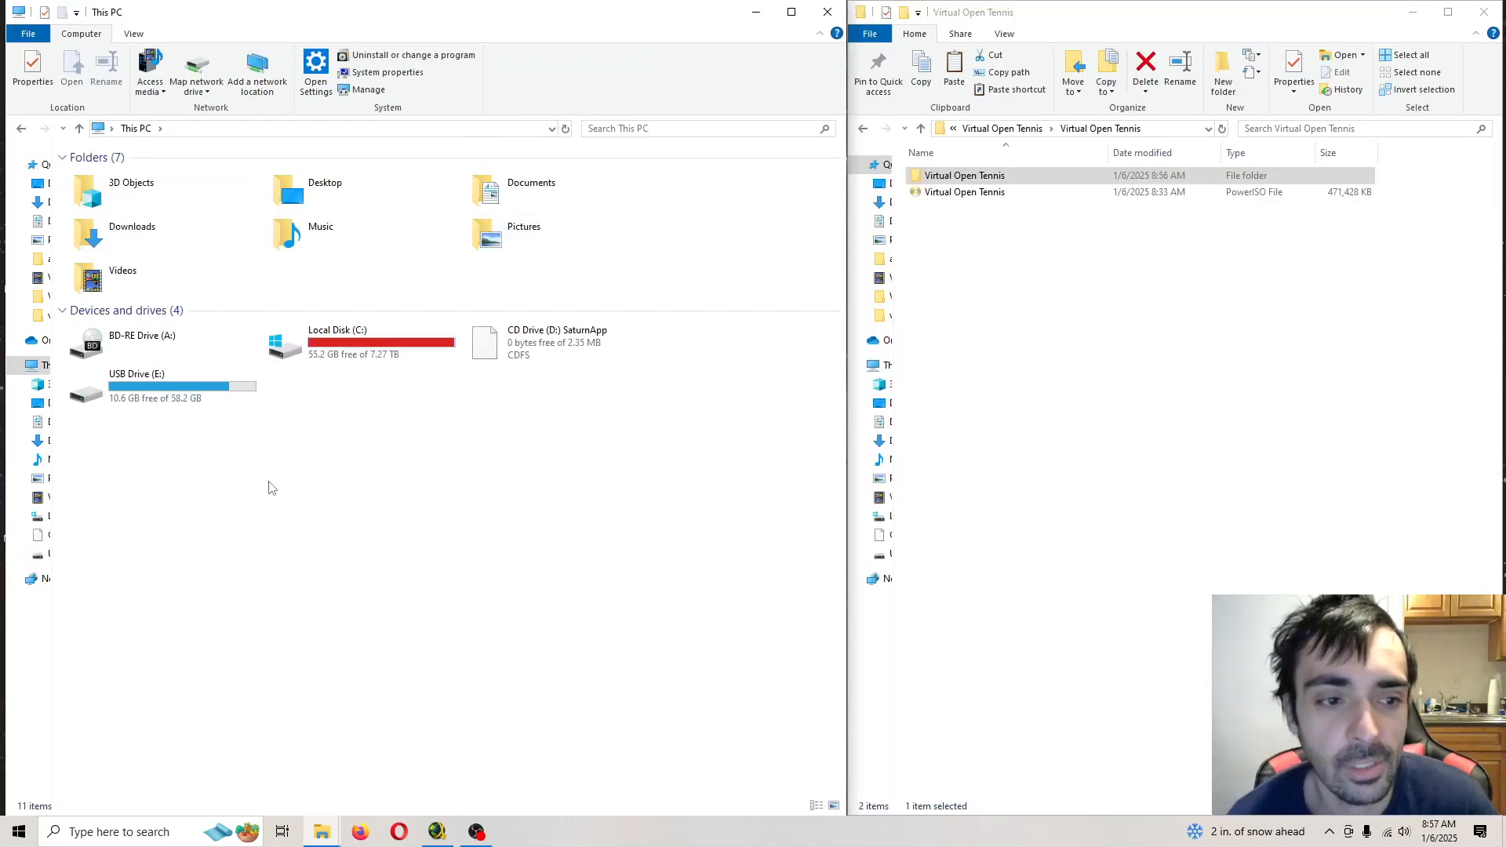
{"action": "double_click", "coordinate": [177, 389]}
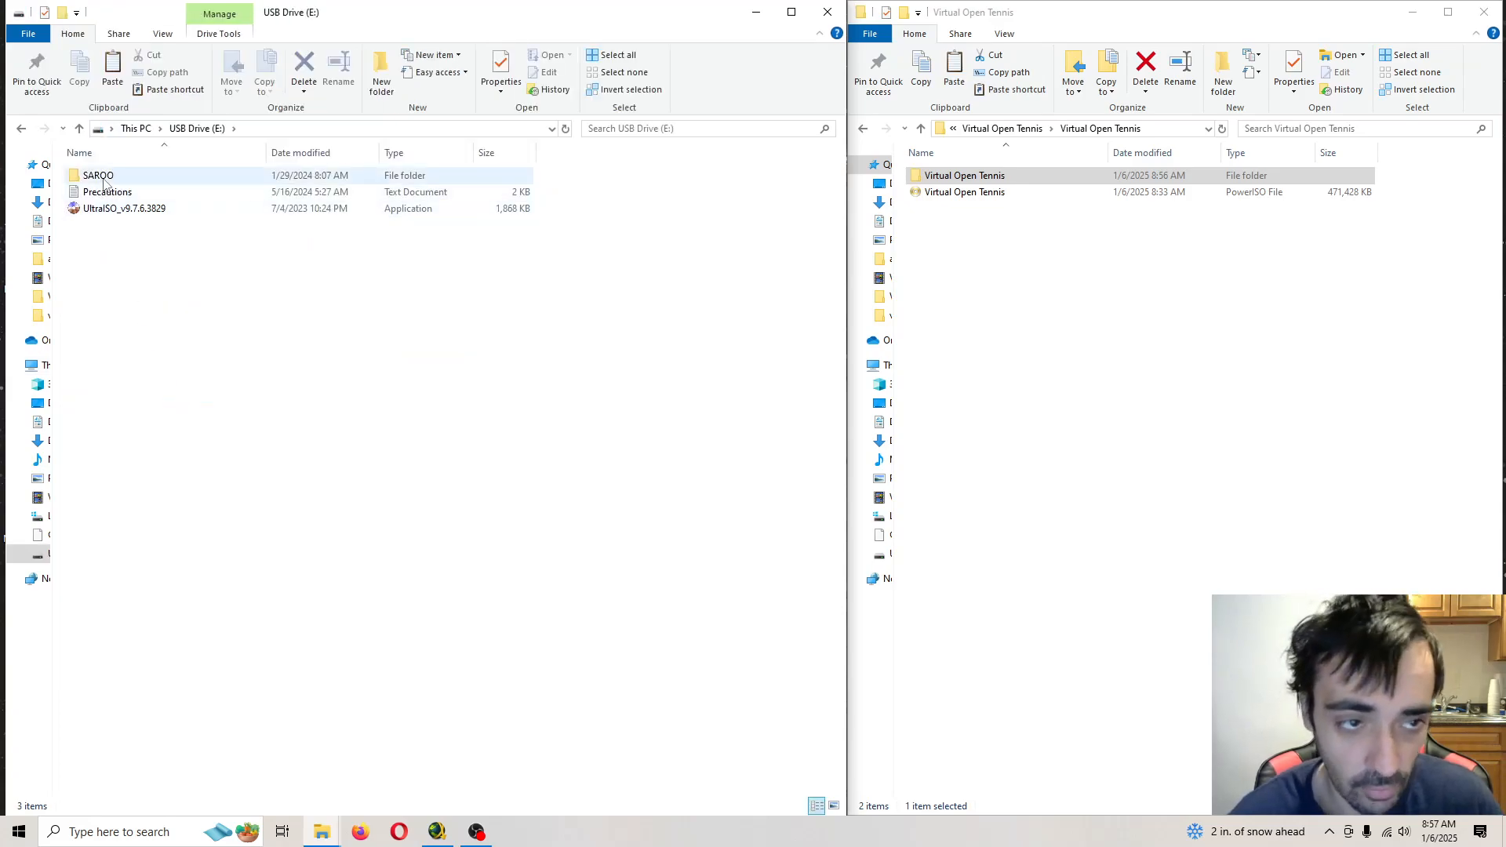
{"action": "double_click", "coordinate": [99, 175]}
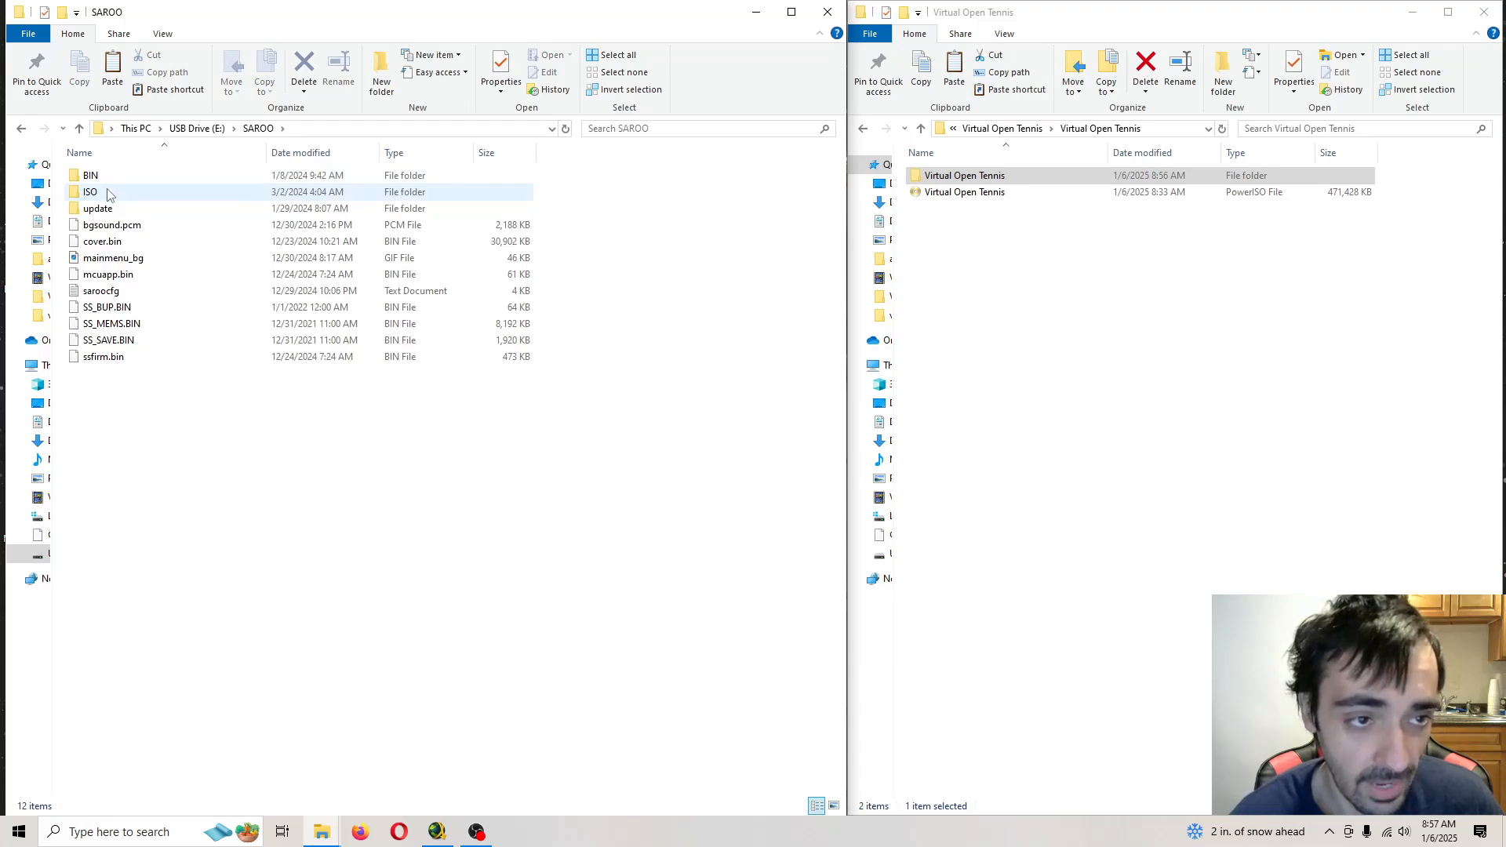
{"action": "double_click", "coordinate": [109, 194]}
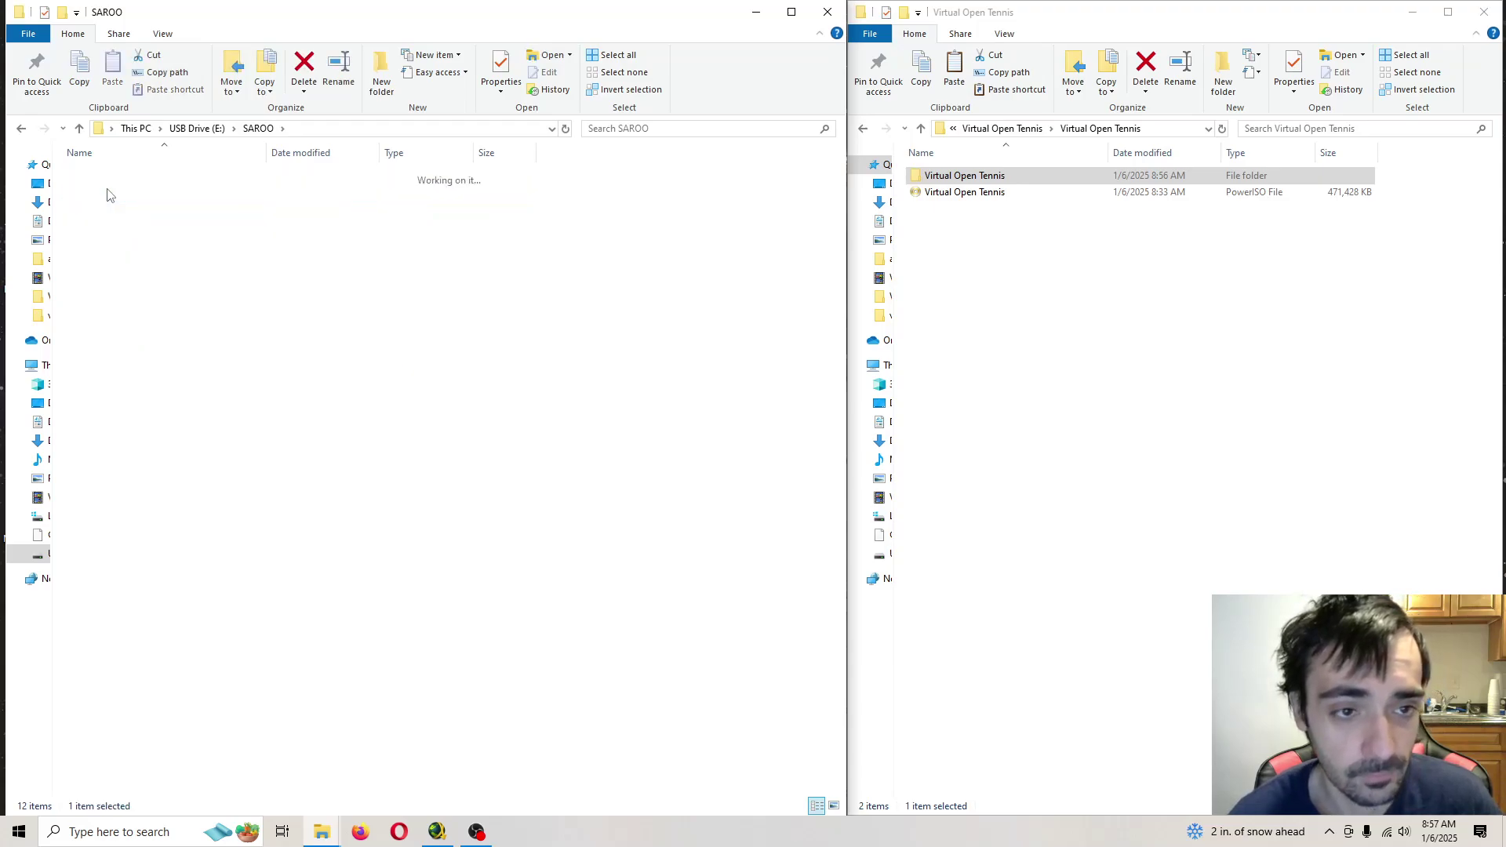
{"action": "right_click", "coordinate": [673, 345]}
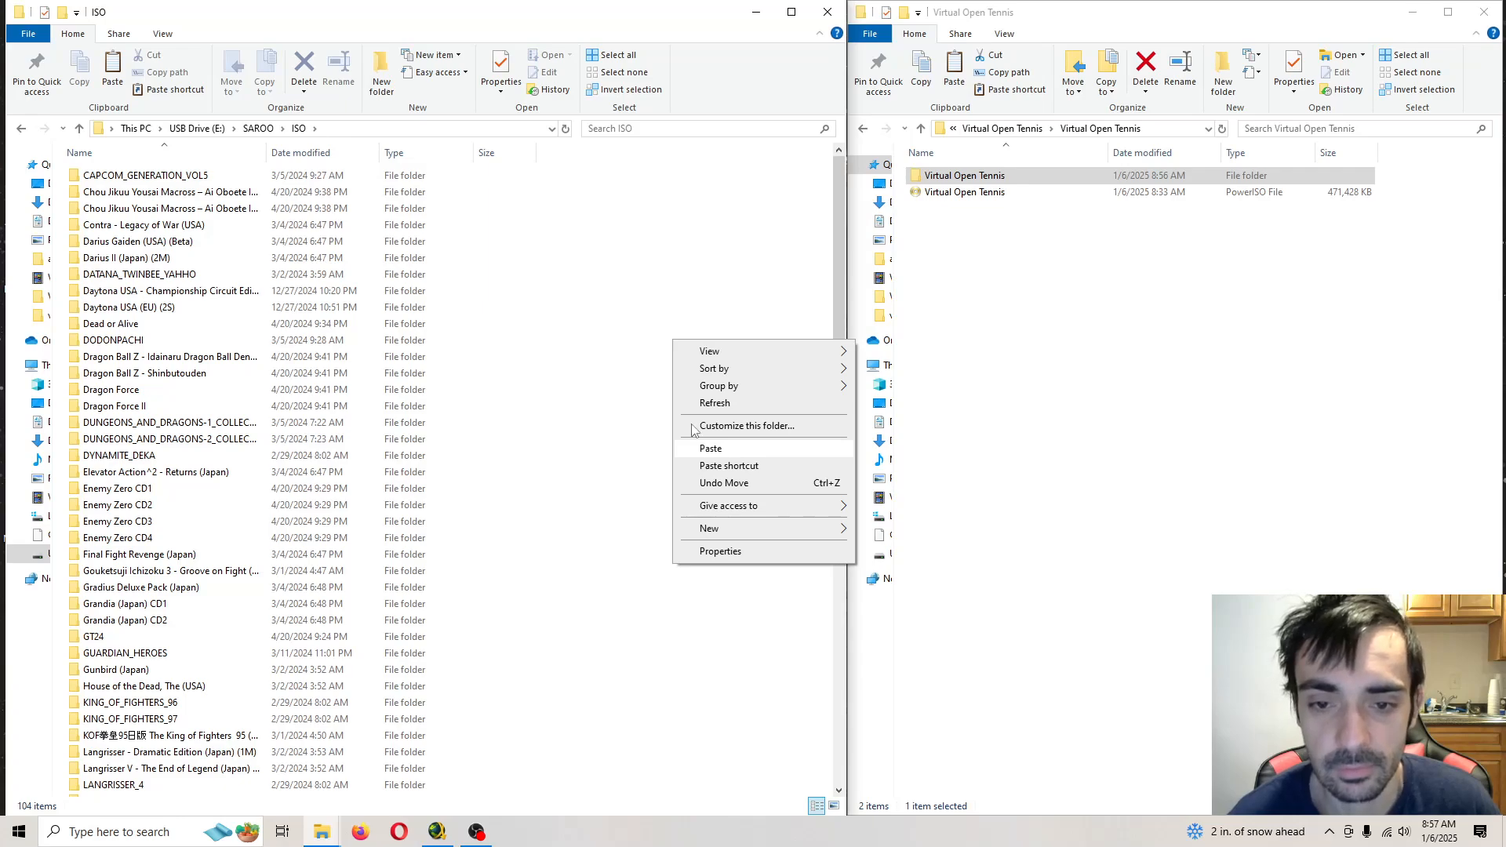
{"action": "left_click", "coordinate": [613, 345]}
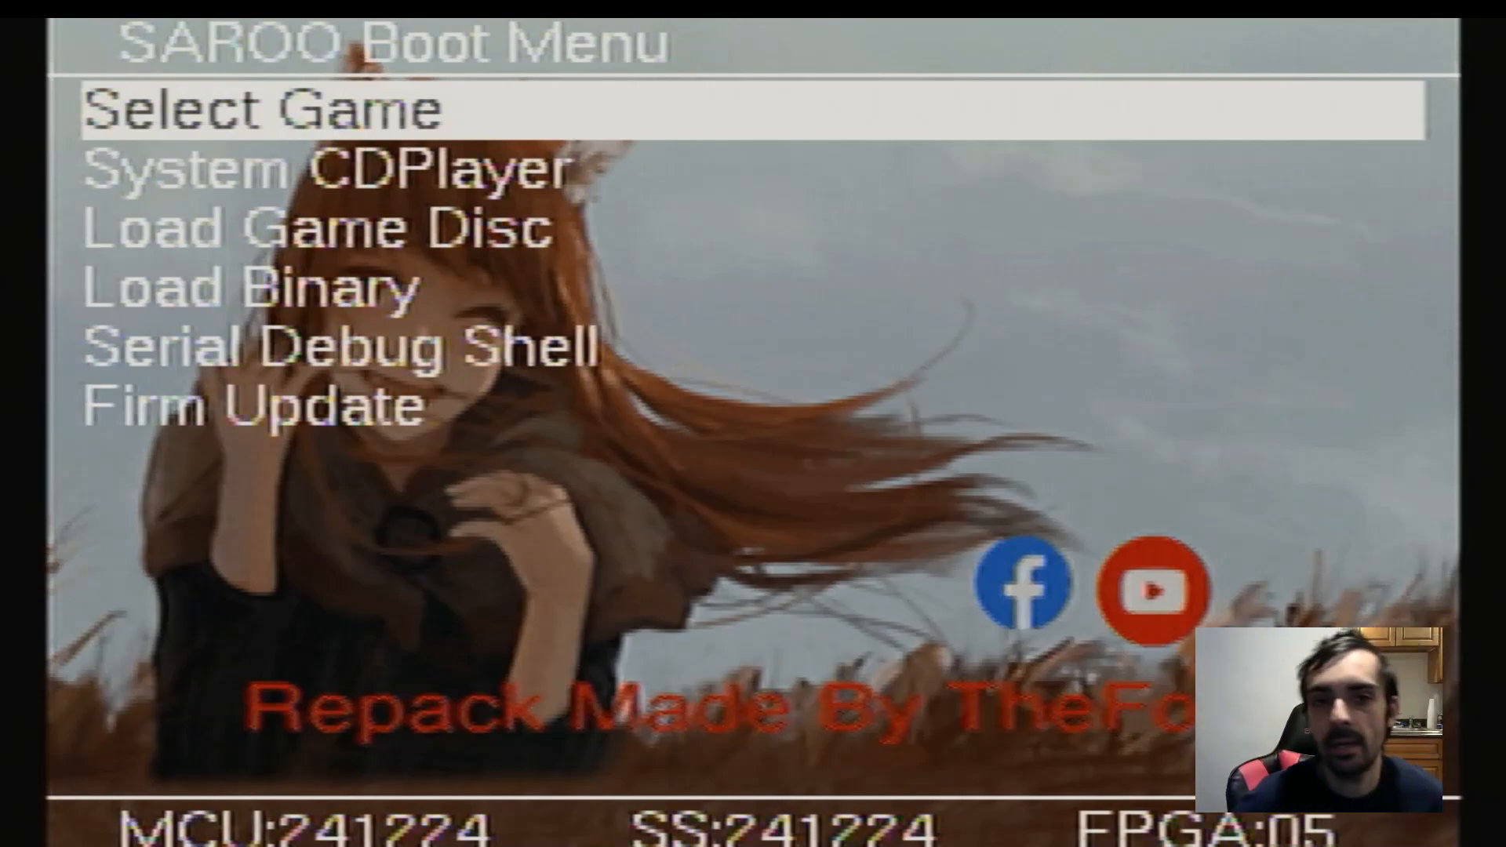
Choose 124: Virtual Open Tennis from the game list and boot it.
{"action": "key", "text": "Return"}
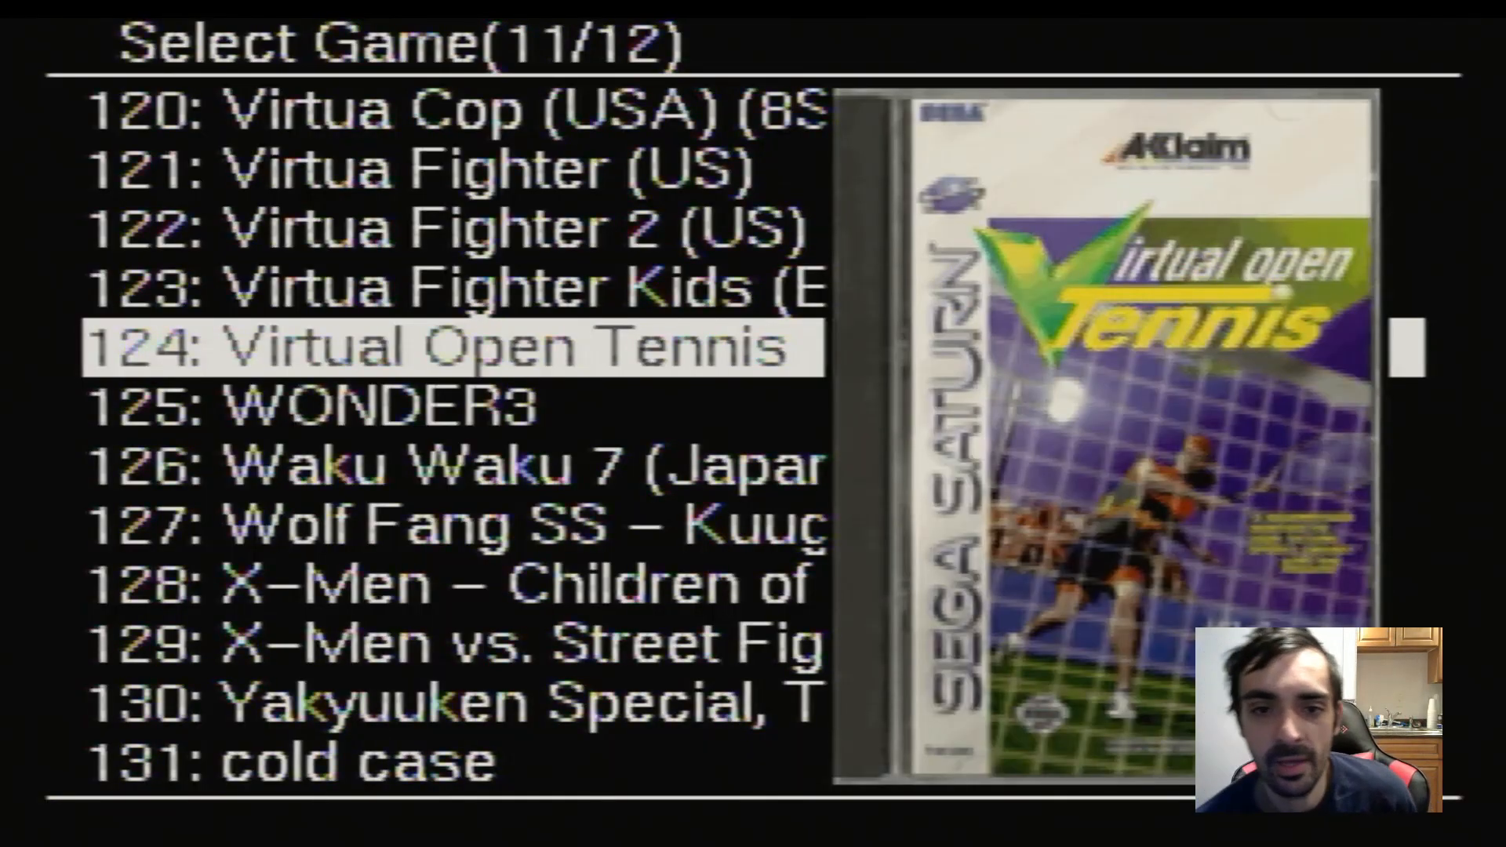
{"action": "key", "text": "Return"}
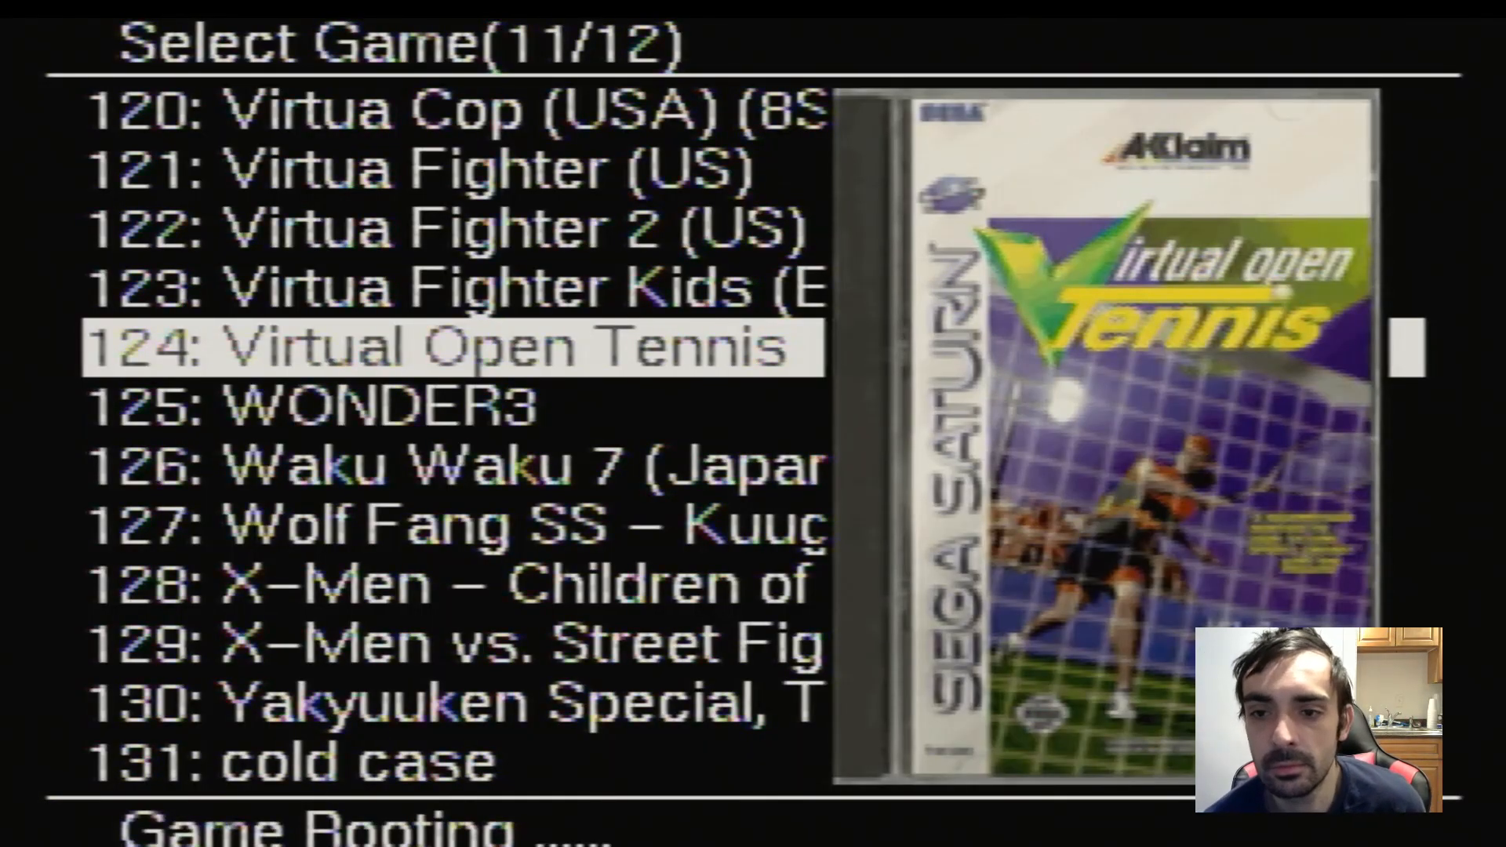